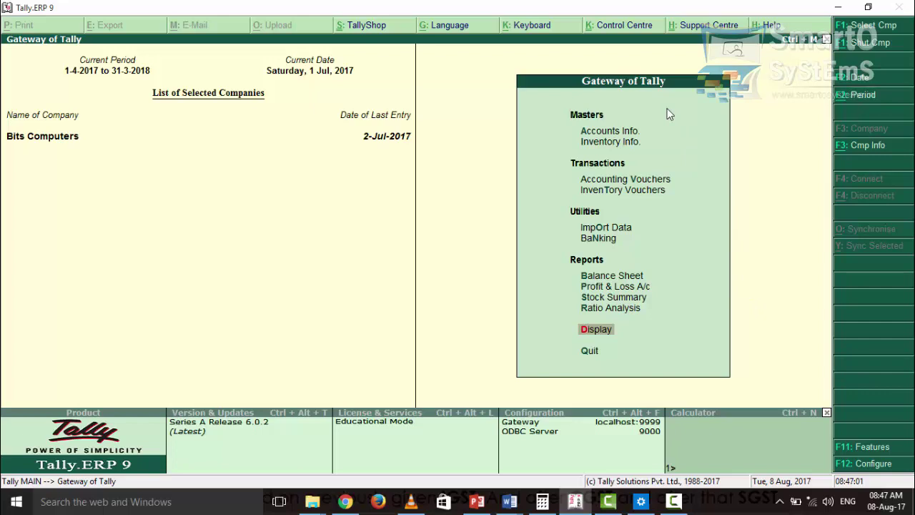
Step: Display the Day Book for 1-7-2017 to 2-7-2017 in detailed format
{"action": "left_click", "coordinate": [589, 331]}
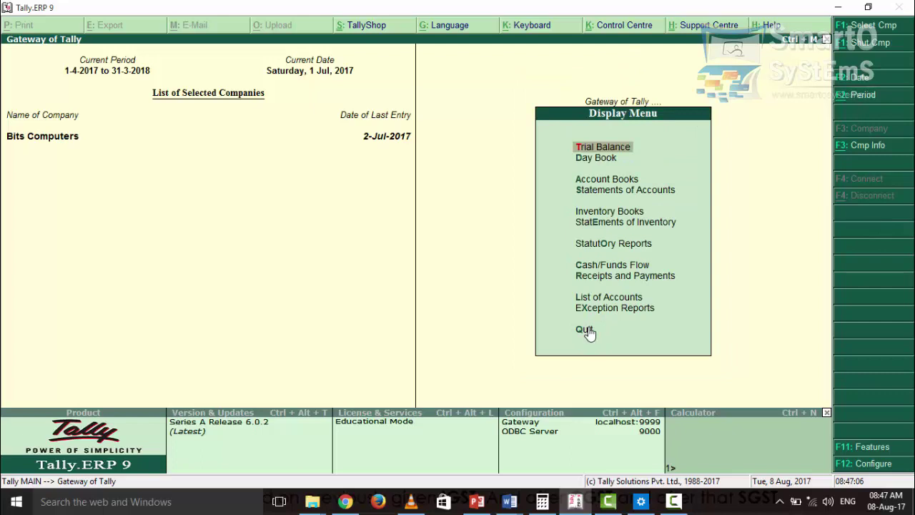
{"action": "left_click", "coordinate": [596, 158]}
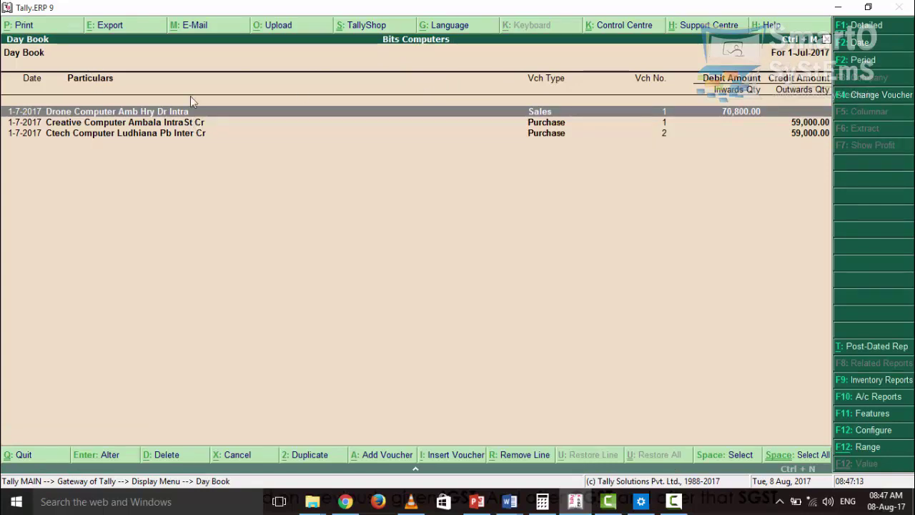
{"action": "left_click", "coordinate": [858, 61]}
{"action": "key", "text": "Return"}
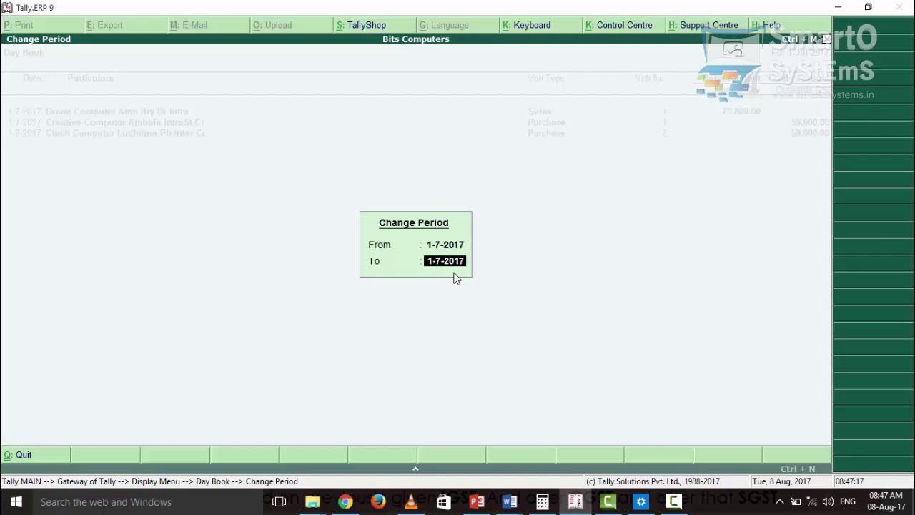
{"action": "type", "text": "2"}
{"action": "key", "text": "Return"}
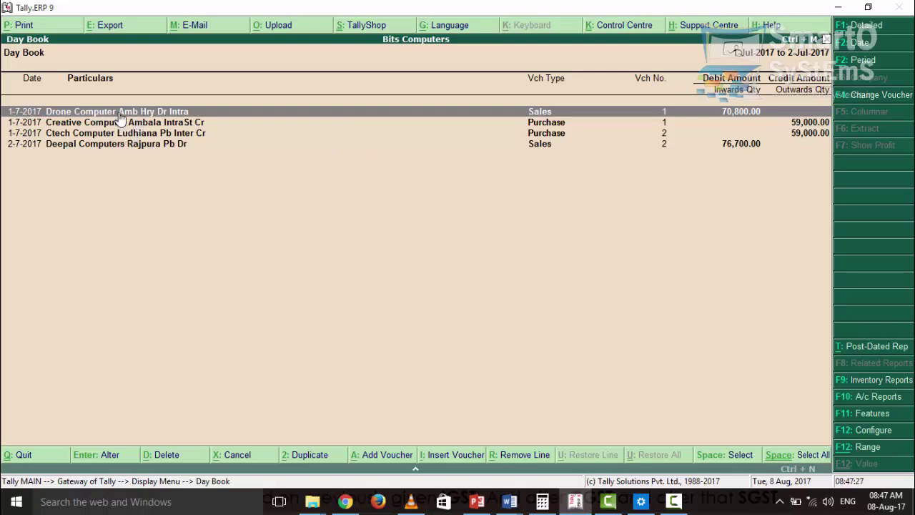
{"action": "left_click", "coordinate": [871, 29]}
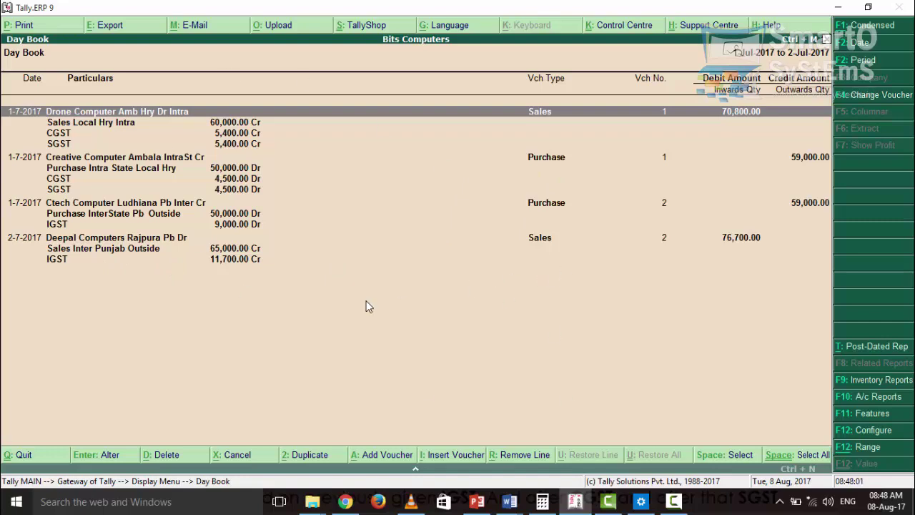
Step: Leave the Day Book and open the GSTR-1 report from the statutory GST reports
{"action": "key", "text": "Escape"}
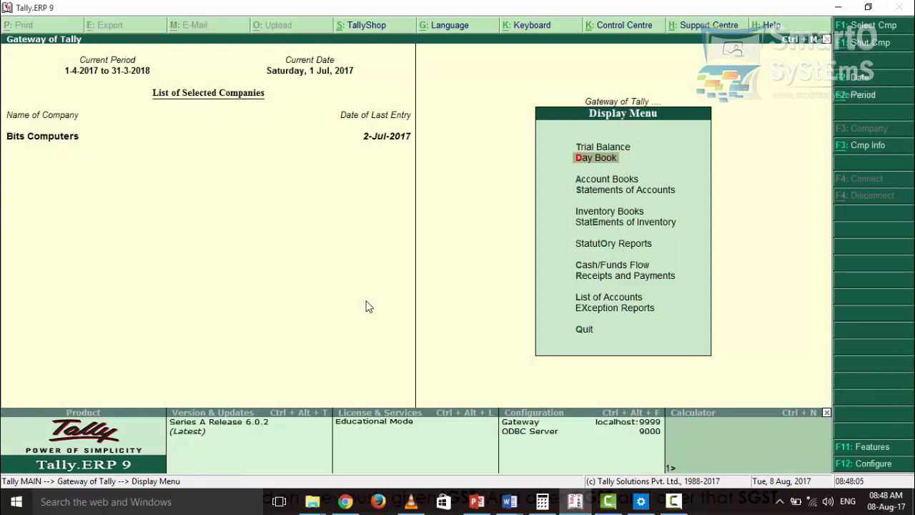
{"action": "left_click", "coordinate": [624, 245]}
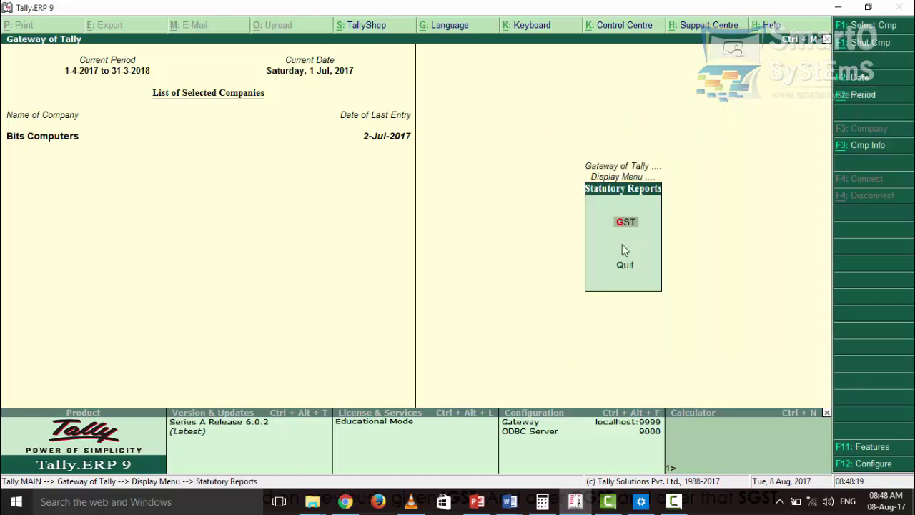
{"action": "left_click", "coordinate": [625, 223]}
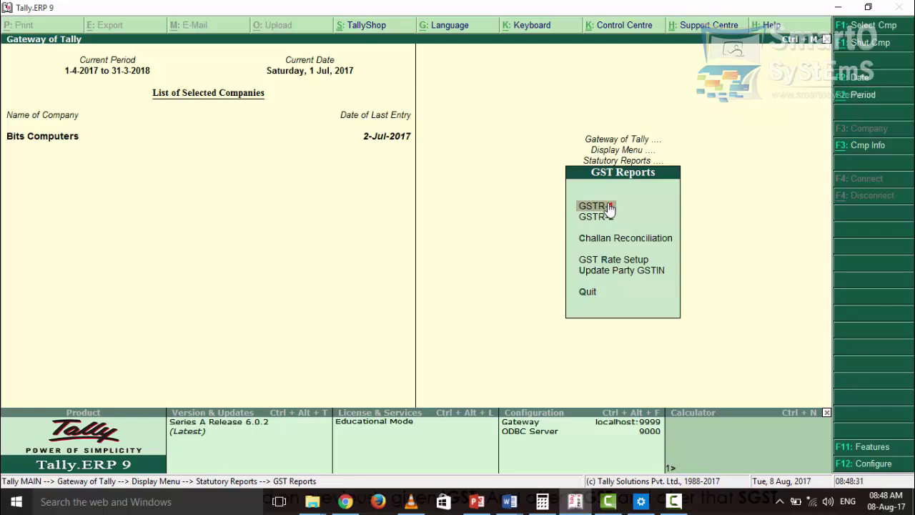
{"action": "left_click", "coordinate": [609, 206]}
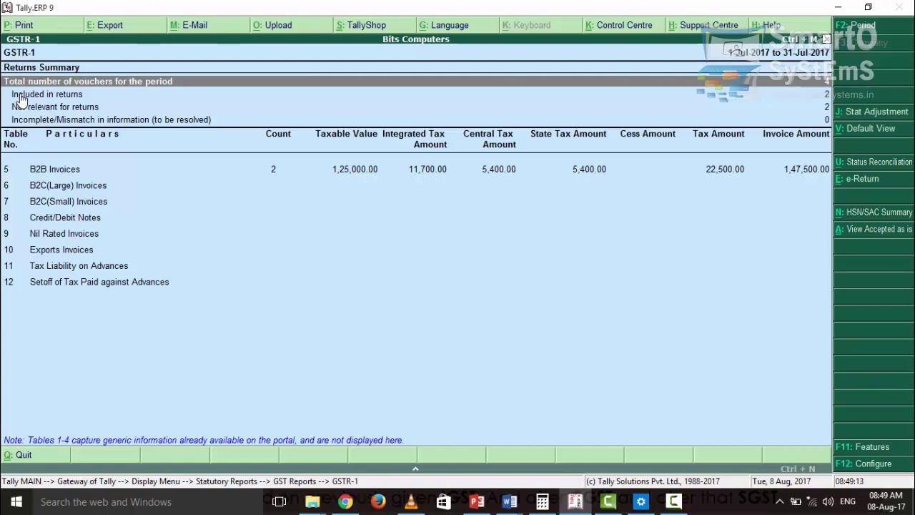
Step: View the summary of vouchers included in the GSTR-1 return, and return to the report
{"action": "left_click", "coordinate": [820, 96]}
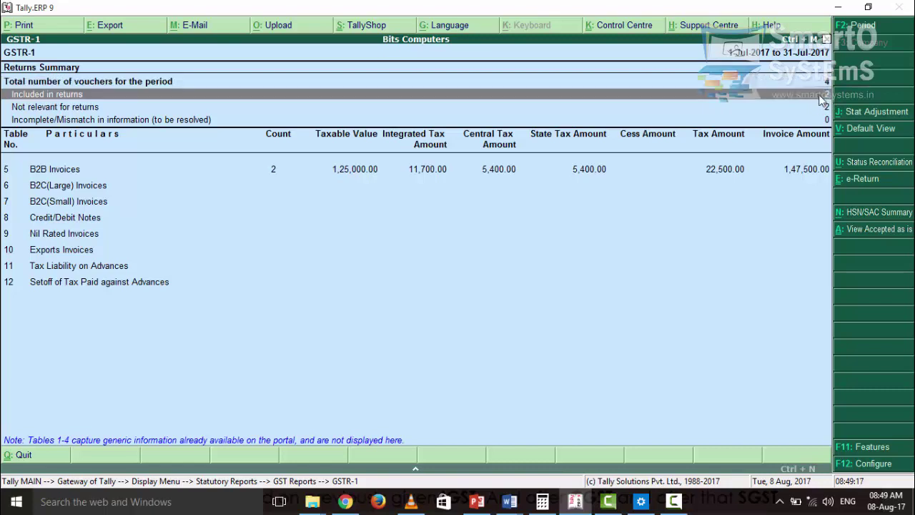
{"action": "left_click", "coordinate": [820, 96]}
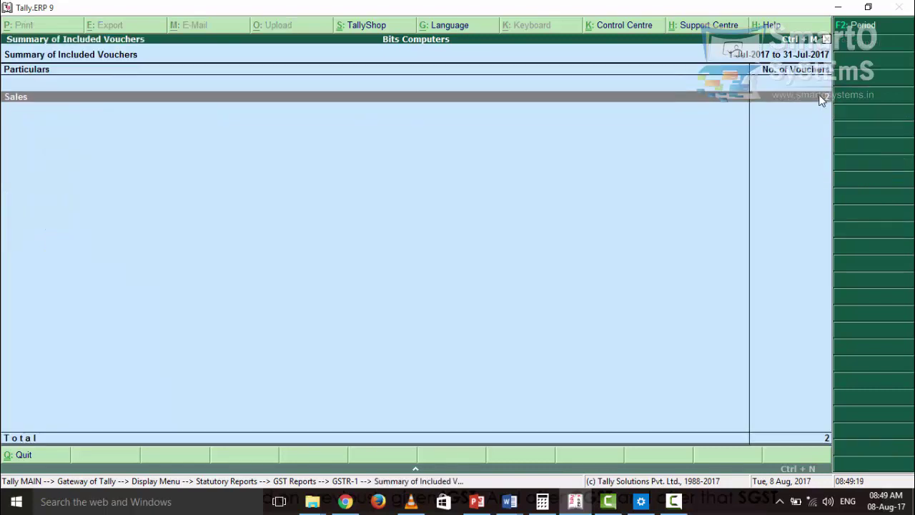
{"action": "key", "text": "Escape"}
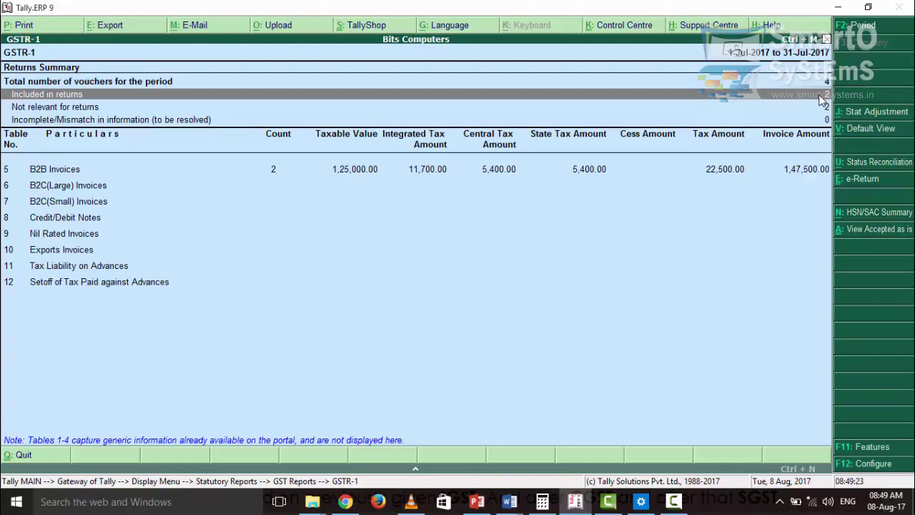
Step: Drill down to the excluded vouchers under Non GSTR1 Transactions, and return to the GSTR-1 summary
{"action": "key", "text": "Down"}
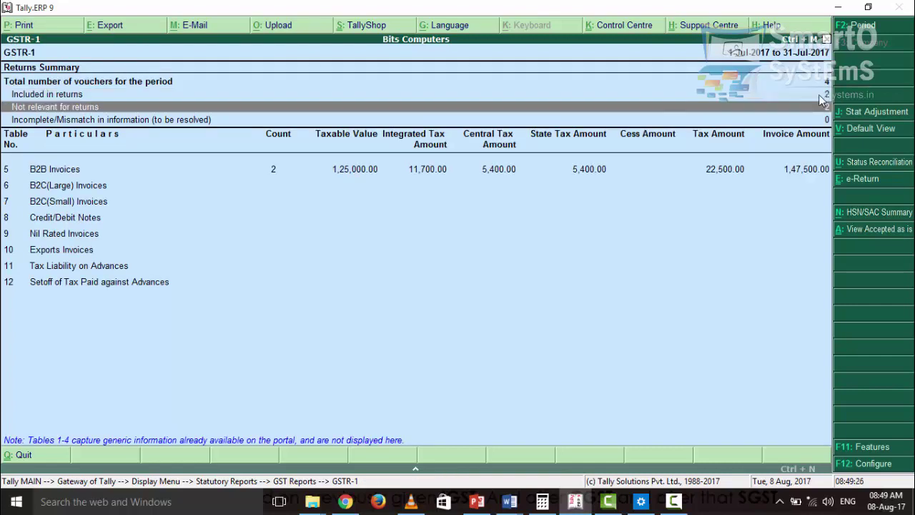
{"action": "key", "text": "Return"}
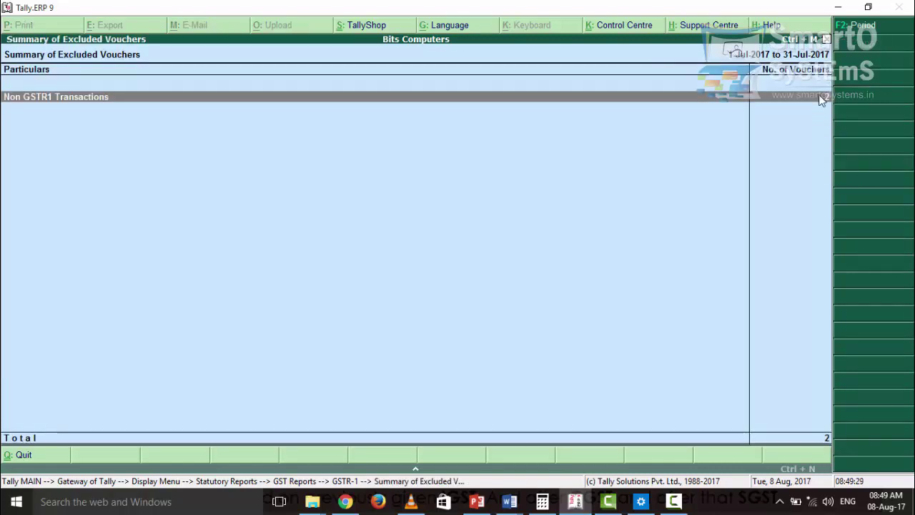
{"action": "key", "text": "Return"}
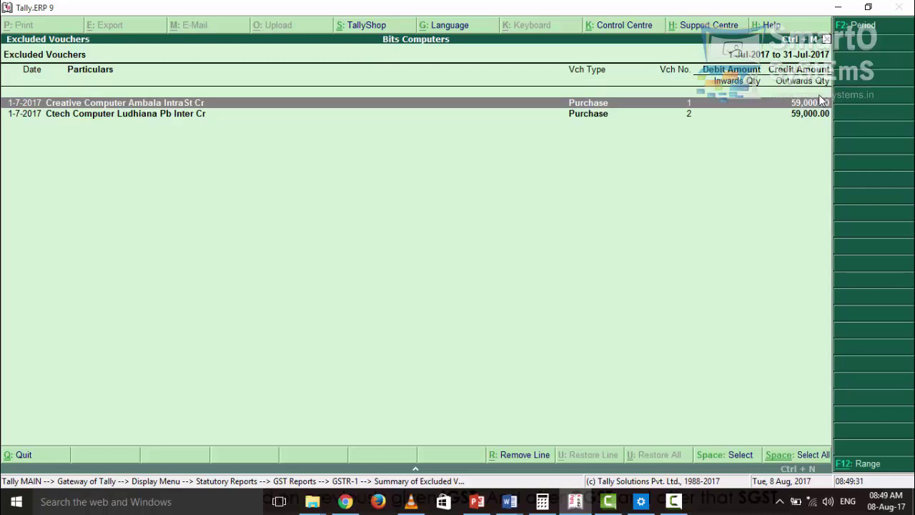
{"action": "key", "text": "Escape"}
{"action": "key", "text": "Escape"}
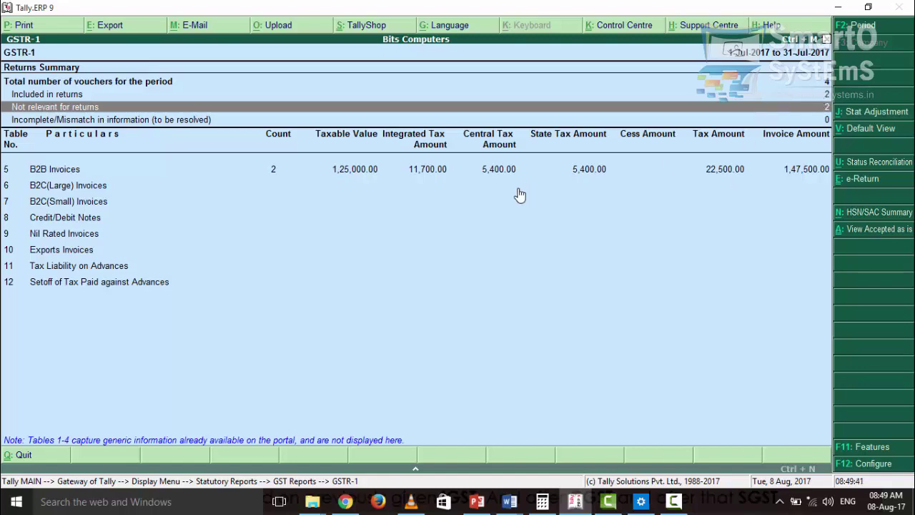
Step: Examine the GSTR-1 B2B Invoices register and its first sales voucher, closing the voucher without changes
{"action": "left_click", "coordinate": [79, 172]}
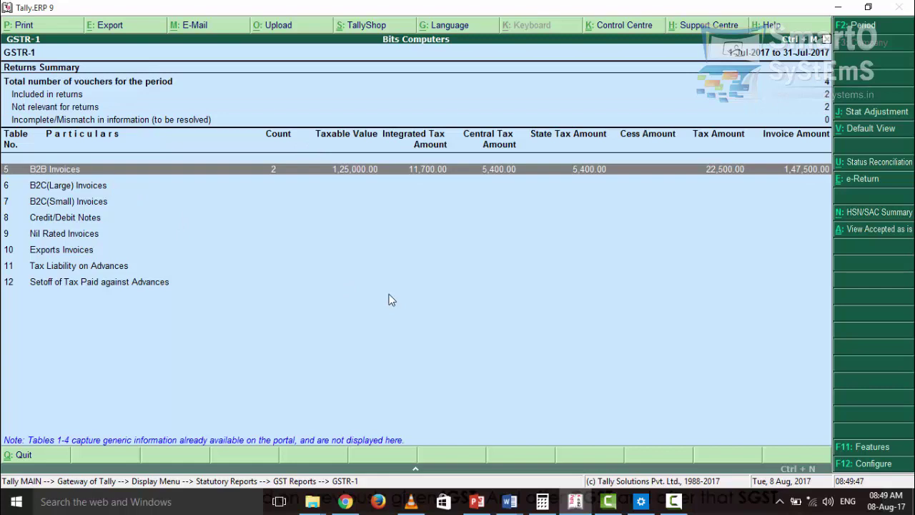
{"action": "key", "text": "Return"}
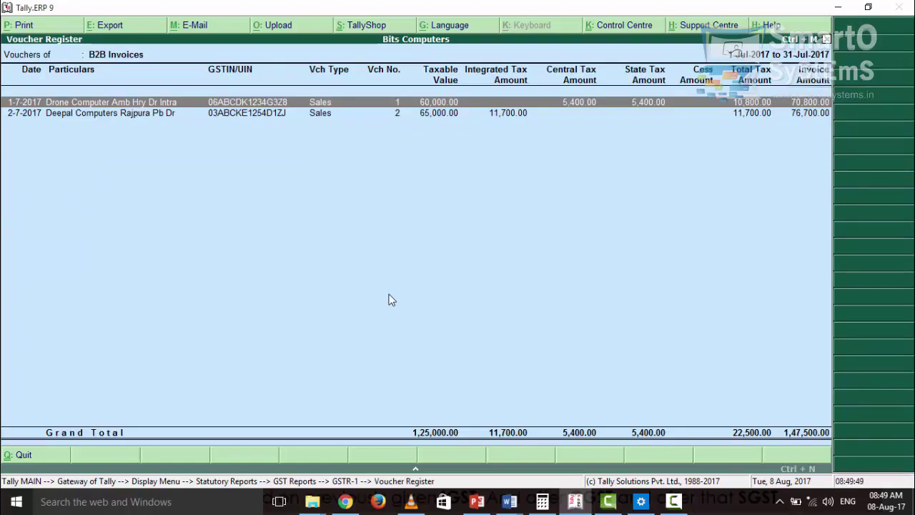
{"action": "key", "text": "Return"}
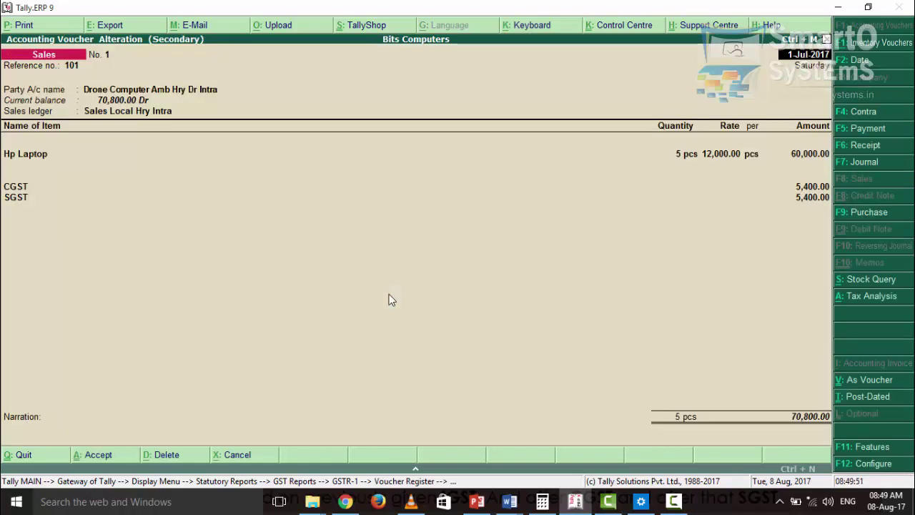
{"action": "key", "text": "Escape"}
{"action": "key", "text": "Return"}
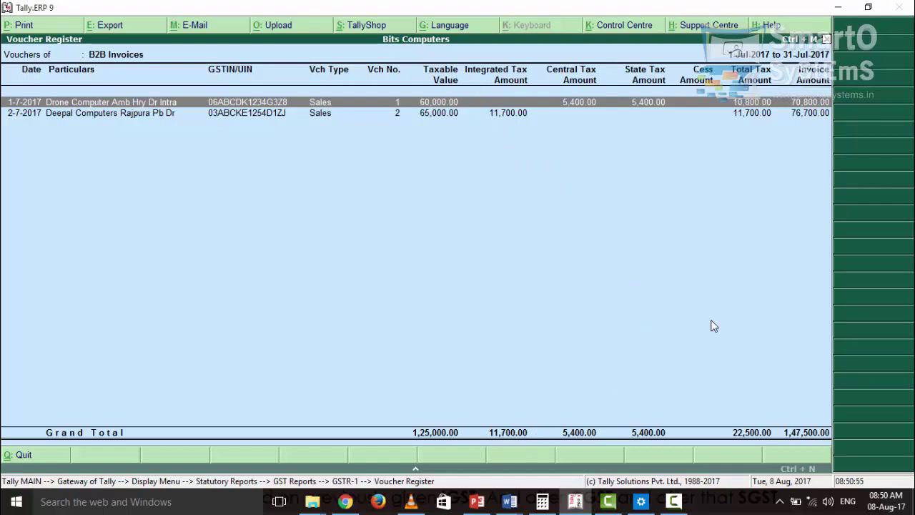
{"action": "key", "text": "Escape"}
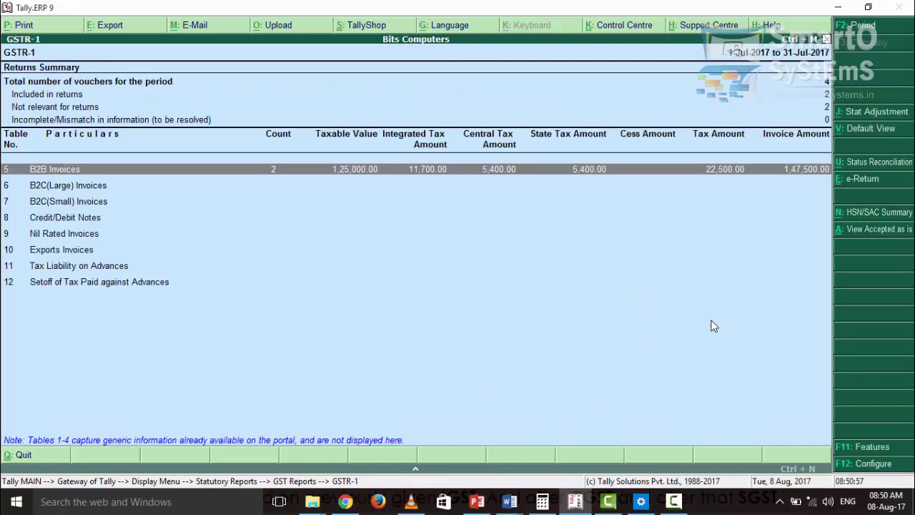
Step: Close GSTR-1 and open the GSTR-2 report
{"action": "key", "text": "Escape"}
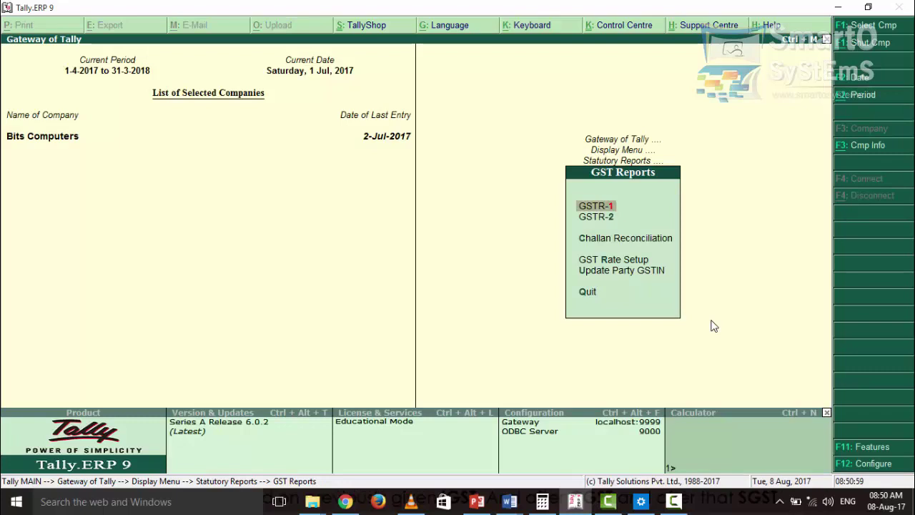
{"action": "key", "text": "Down"}
{"action": "key", "text": "Return"}
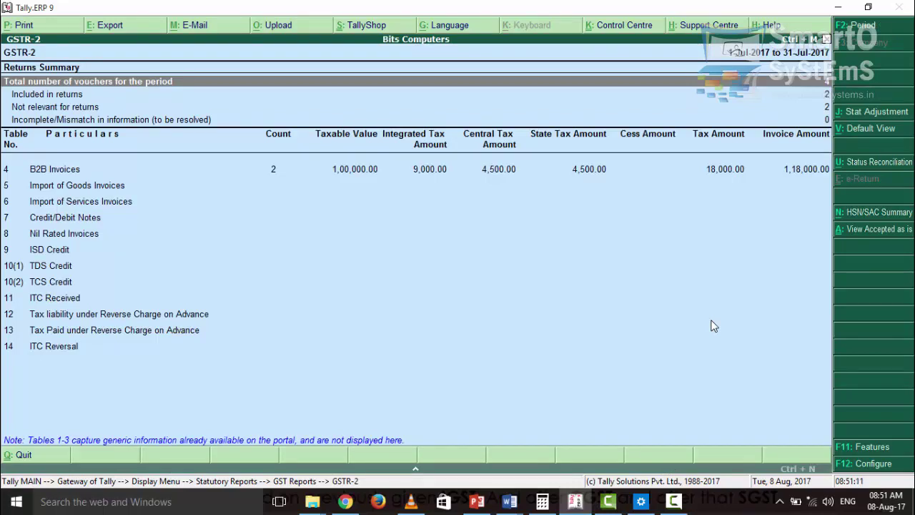
Step: View the summary of vouchers included in the GSTR-2 return, and return to the report
{"action": "key", "text": "Down"}
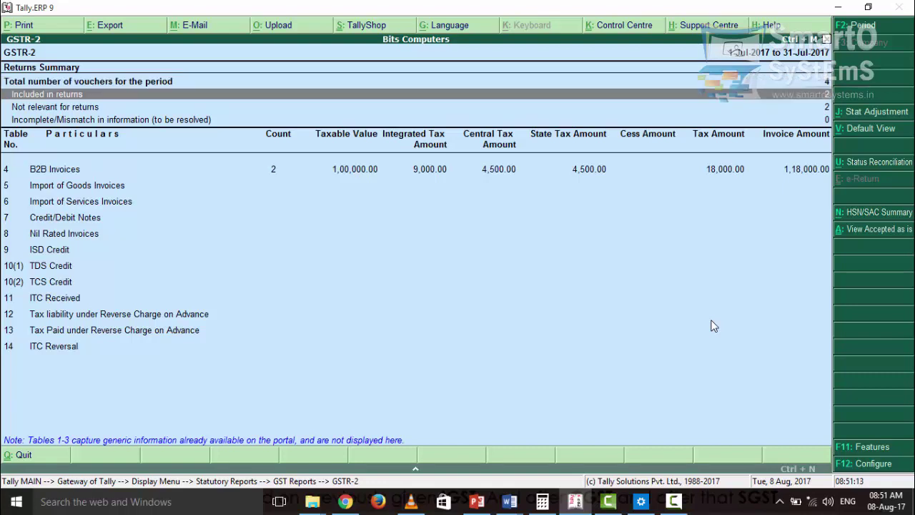
{"action": "key", "text": "Return"}
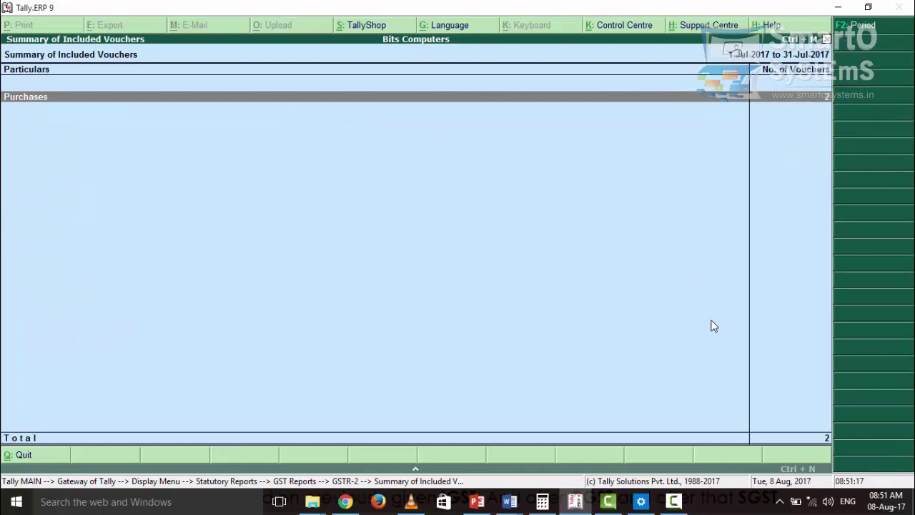
{"action": "key", "text": "Escape"}
Step: Drill down to the excluded vouchers under Non GSTR2 Transactions, and return to the GSTR-2 summary
{"action": "key", "text": "Down"}
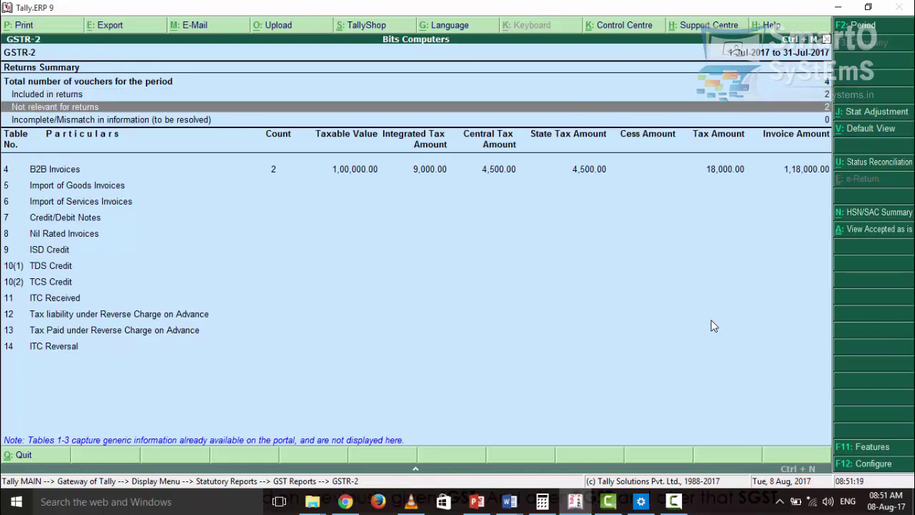
{"action": "key", "text": "Return"}
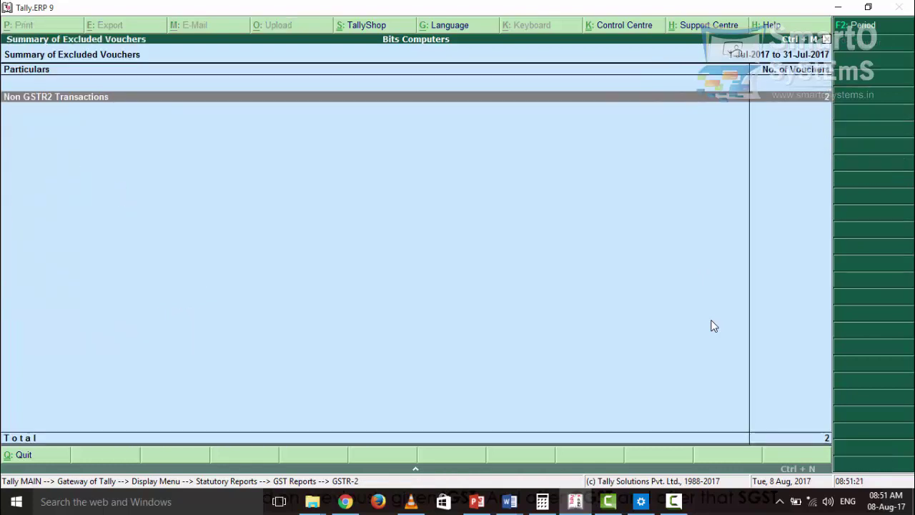
{"action": "key", "text": "Return"}
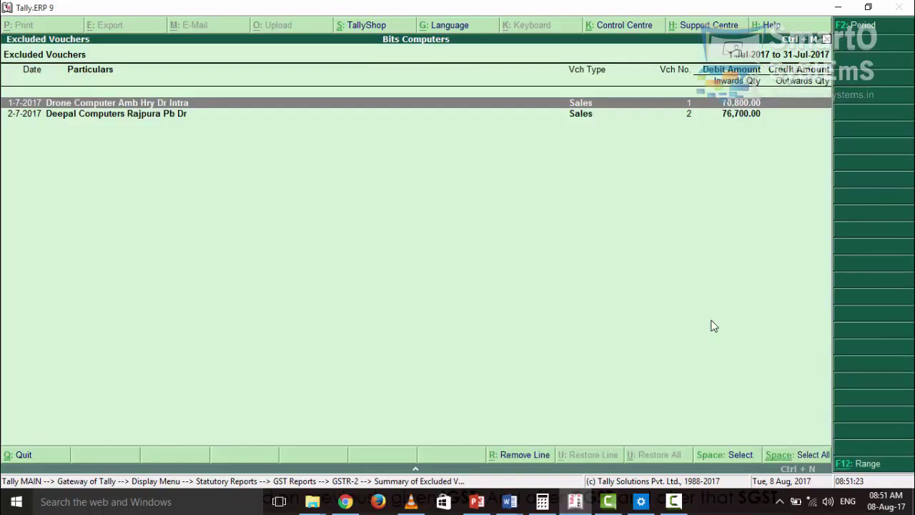
{"action": "key", "text": "Escape"}
{"action": "key", "text": "Escape"}
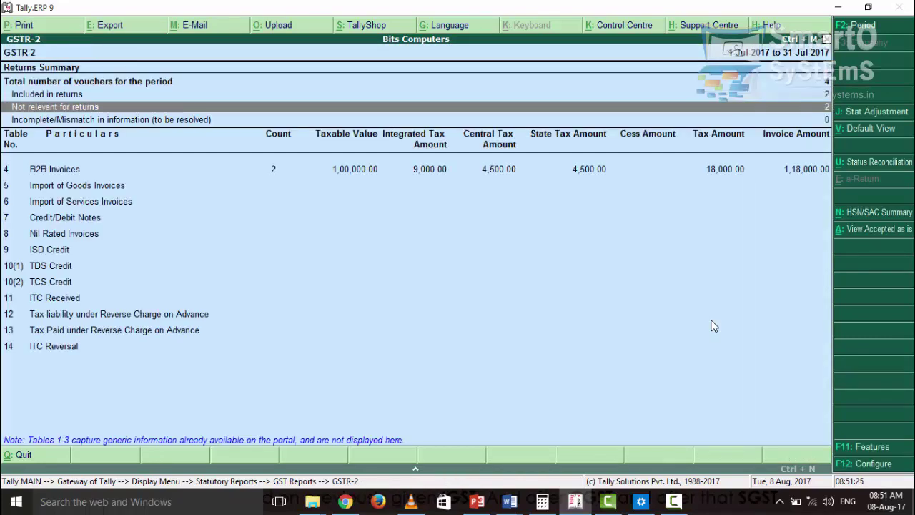
Step: Examine the GSTR-2 B2B Invoices register, and go back to the list of GST reports
{"action": "key", "text": "Down"}
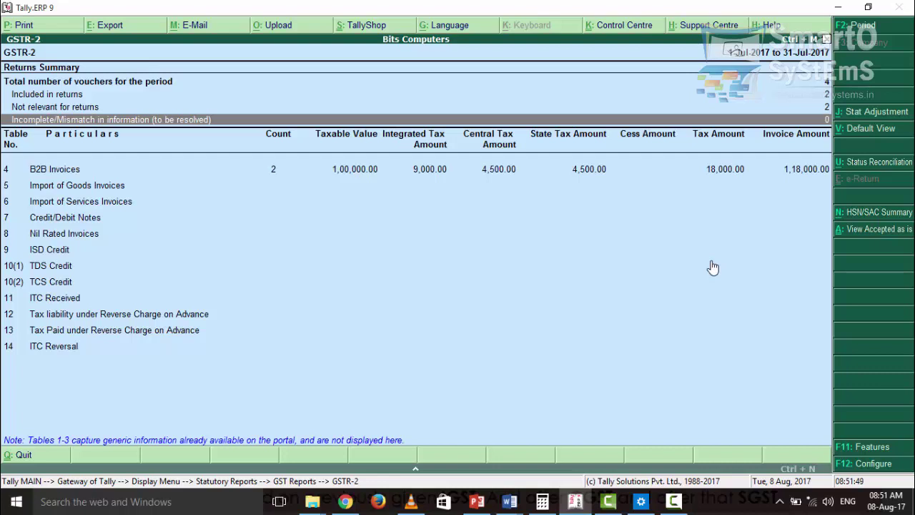
{"action": "key", "text": "Down"}
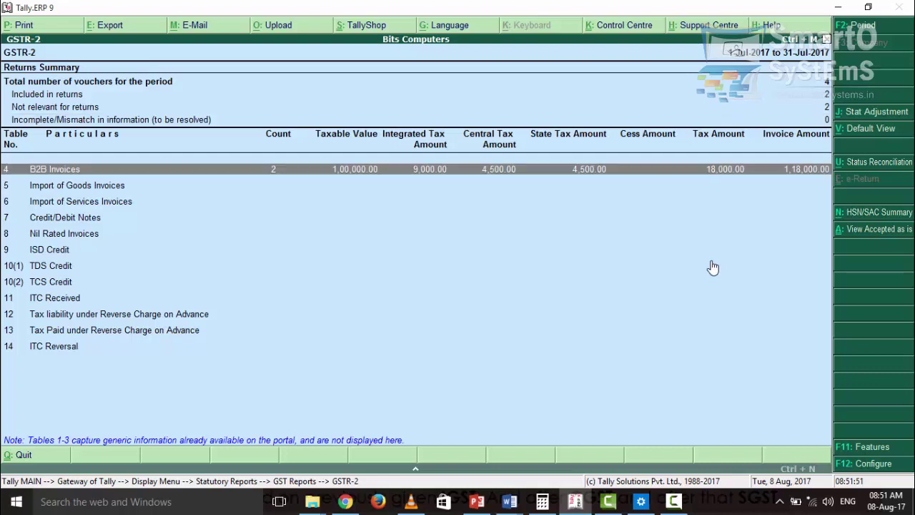
{"action": "key", "text": "Return"}
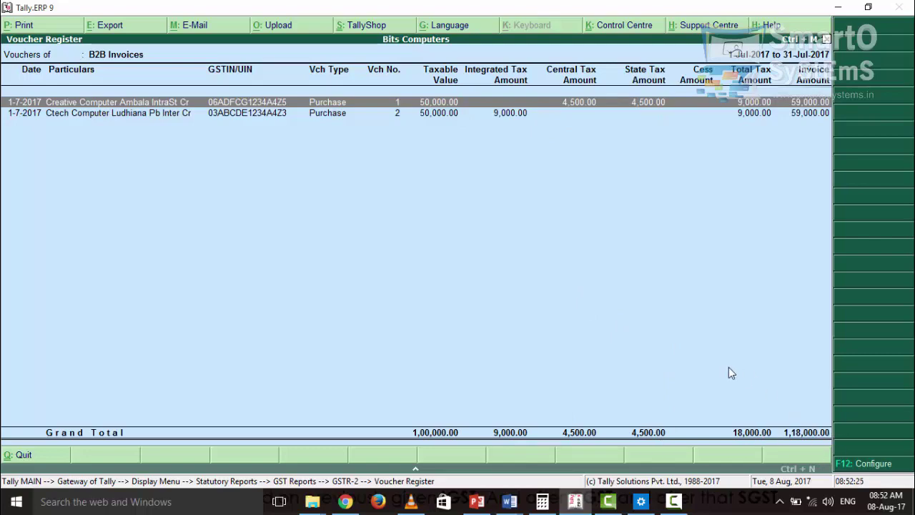
{"action": "key", "text": "Escape"}
{"action": "key", "text": "Escape"}
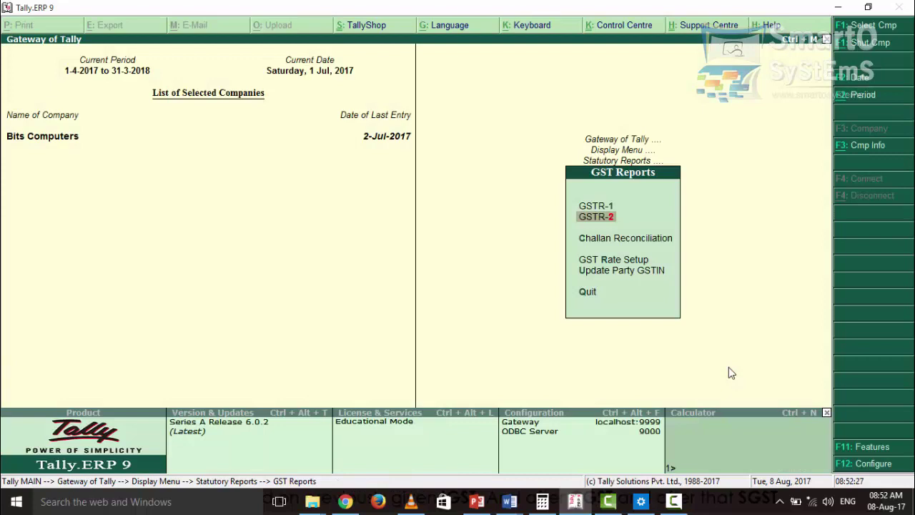
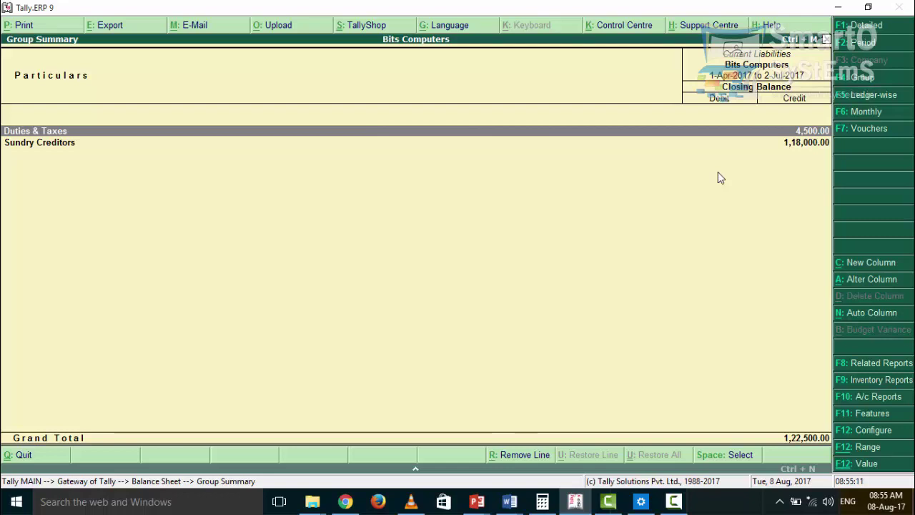
Step: Drill down into Duties & Taxes within the Current Liabilities group summary of the Balance Sheet
{"action": "key", "text": "Return"}
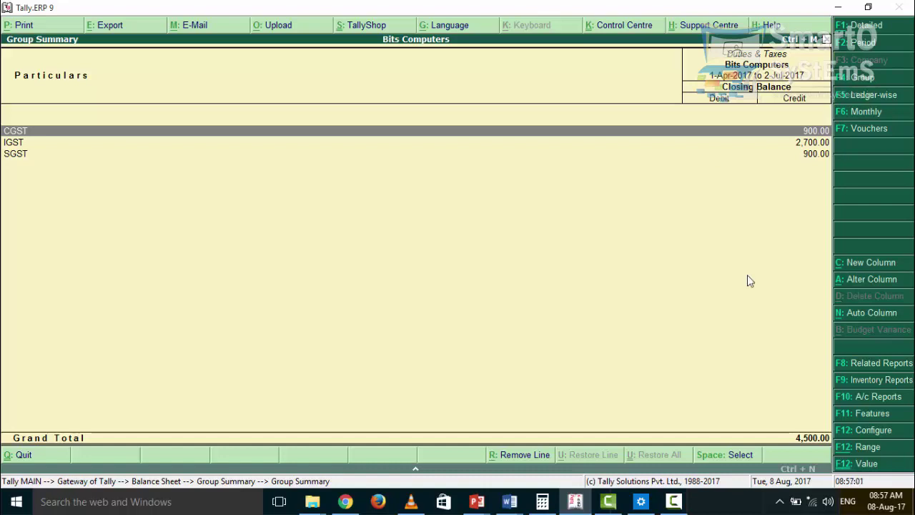
Step: Close the Balance Sheet reports and start a new Payment voucher in Accounting Vouchers
{"action": "key", "text": "Escape"}
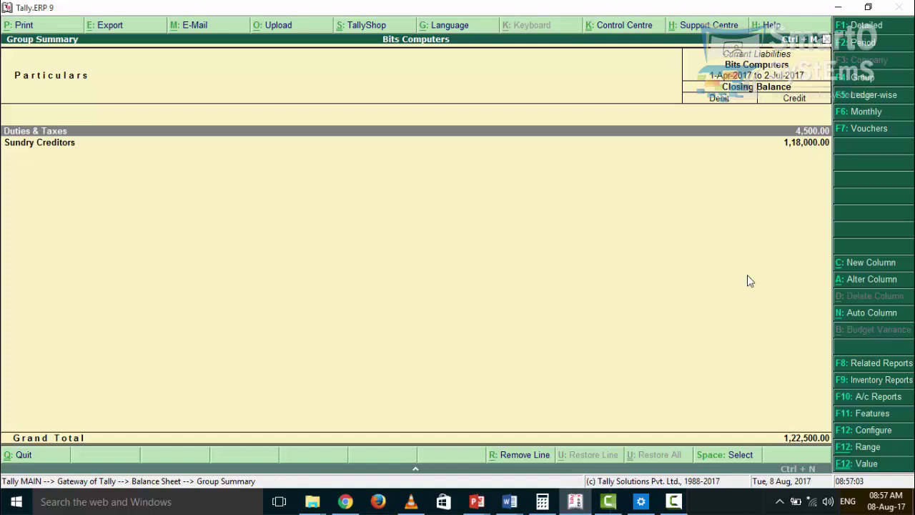
{"action": "key", "text": "Escape"}
{"action": "key", "text": "Escape"}
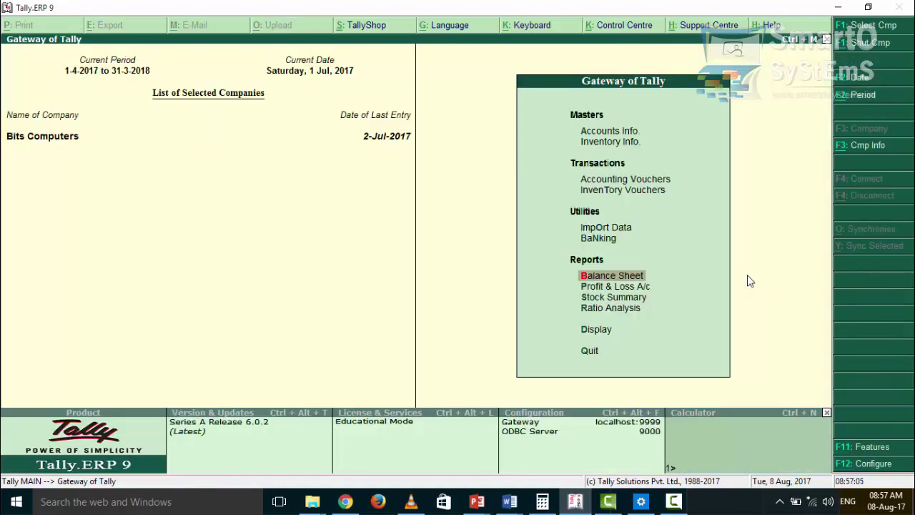
{"action": "key", "text": "Up"}
{"action": "key", "text": "Up"}
{"action": "key", "text": "Up"}
{"action": "key", "text": "Up"}
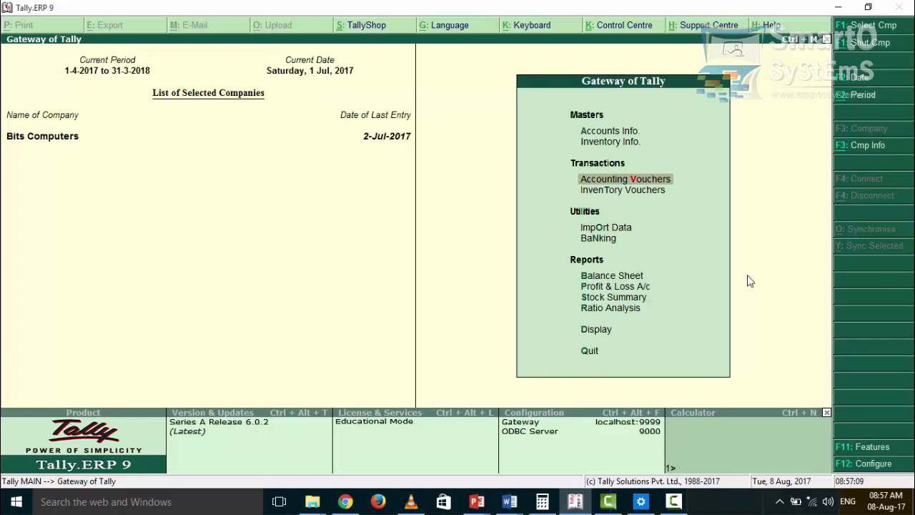
{"action": "key", "text": "Return"}
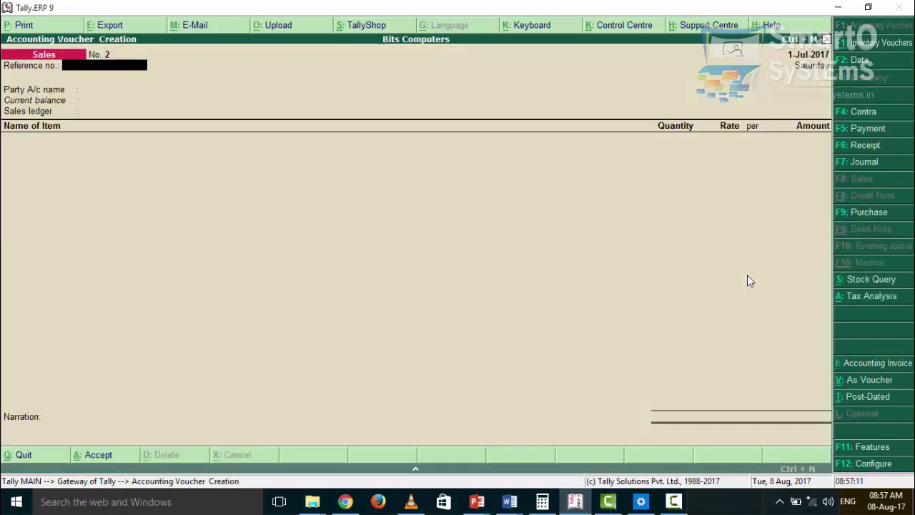
{"action": "left_click", "coordinate": [864, 130]}
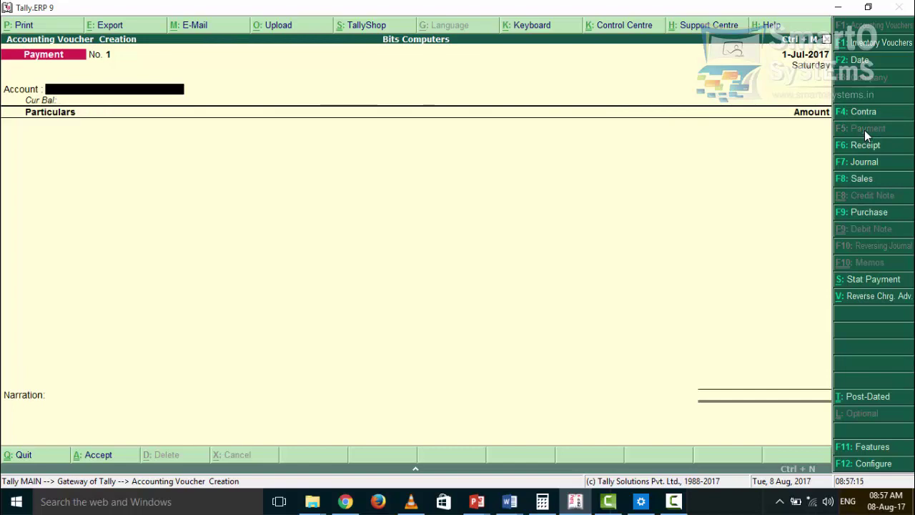
Step: Set up a statutory payment for GST covering 1-Jul-2017 to 31-Jul-2017 with payment type Regular
{"action": "left_click", "coordinate": [869, 284]}
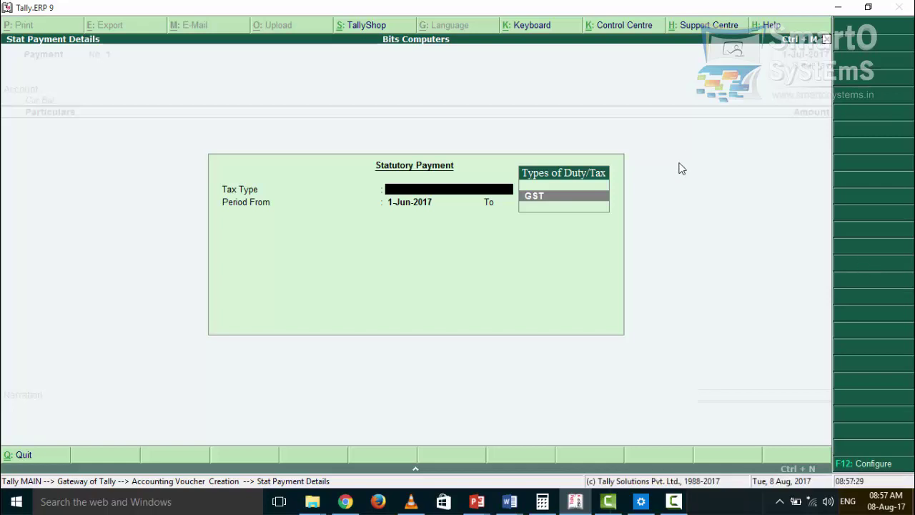
{"action": "left_click", "coordinate": [550, 198]}
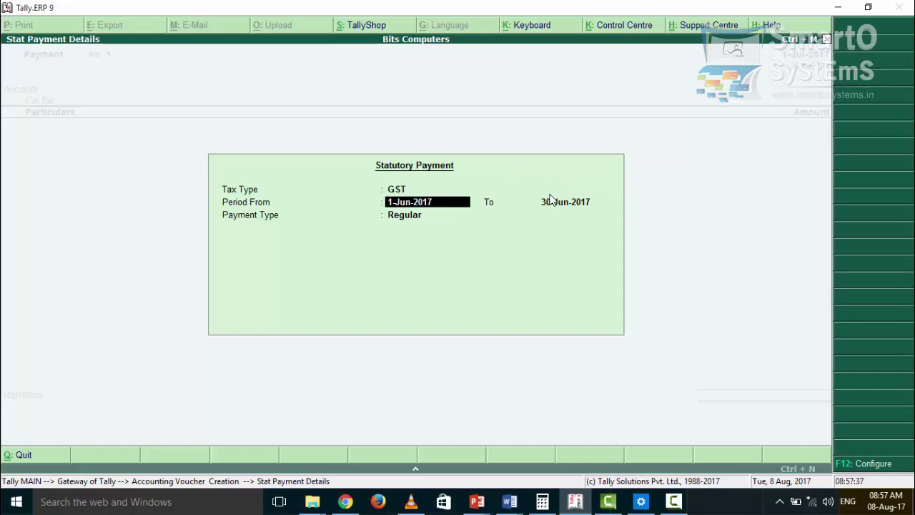
{"action": "type", "text": "1"}
{"action": "type", "text": "-Jul"}
{"action": "key", "text": "Return"}
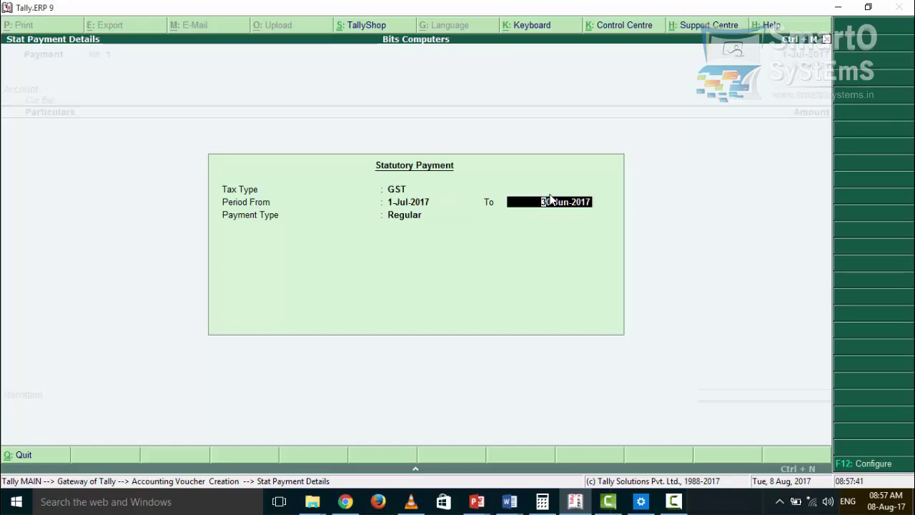
{"action": "type", "text": "31-07"}
{"action": "key", "text": "Return"}
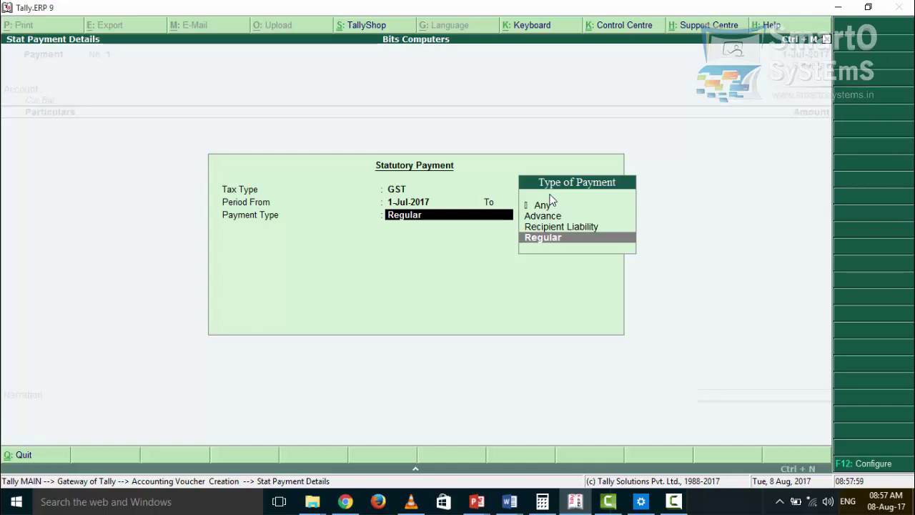
{"action": "key", "text": "Return"}
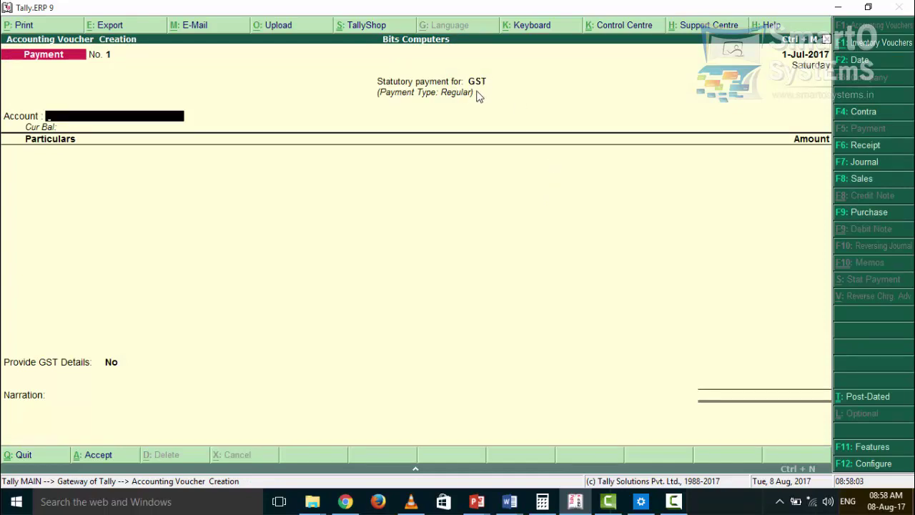
Step: Date the payment voucher 31-Jul-2017 and choose Cash as its paying account
{"action": "left_click", "coordinate": [851, 61]}
{"action": "type", "text": "31-07"}
{"action": "key", "text": "Return"}
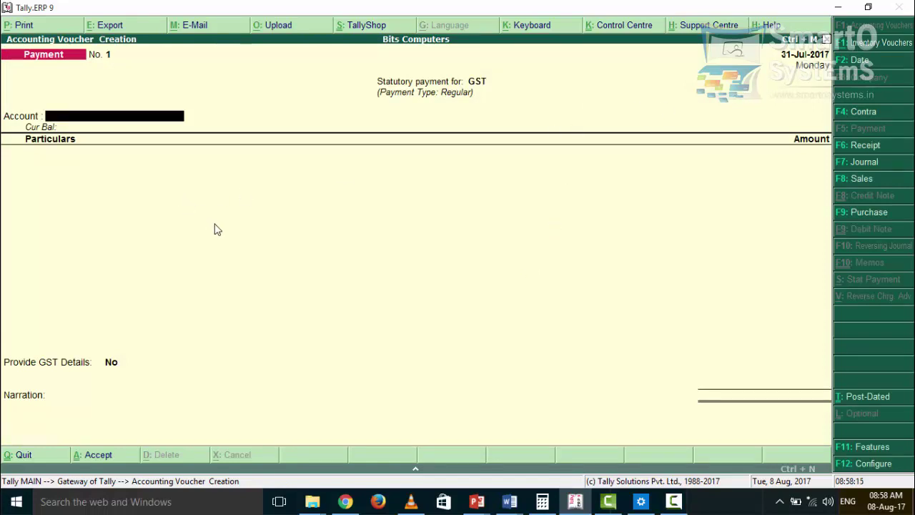
{"action": "type", "text": "Cas"}
{"action": "key", "text": "Return"}
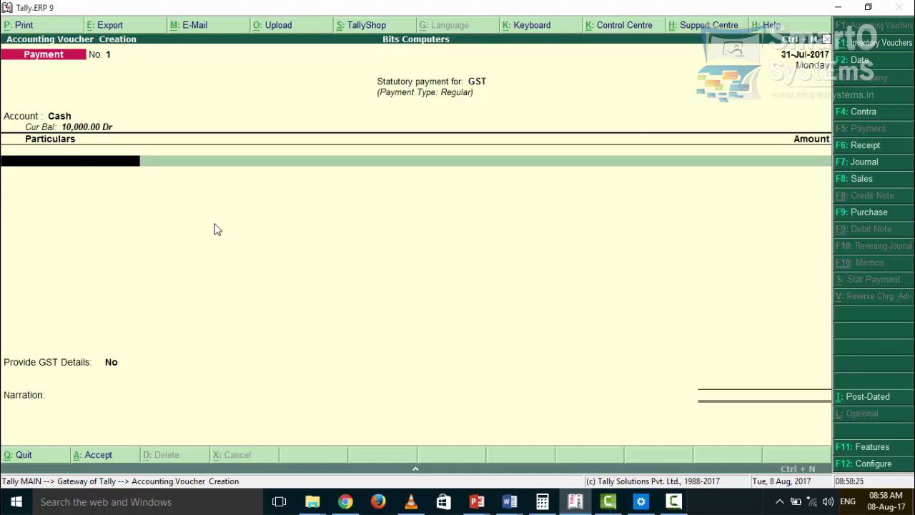
Step: Add the CGST ledger to the payment voucher with an amount of 900
{"action": "type", "text": "C"}
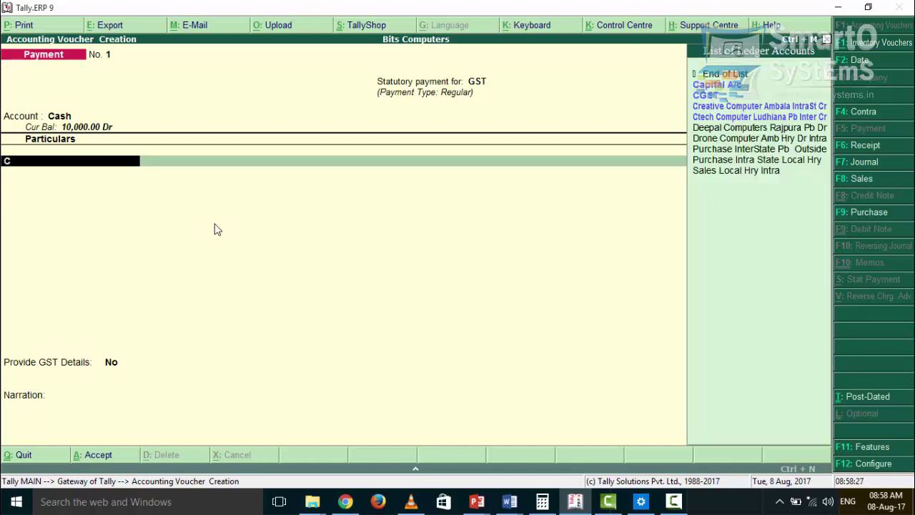
{"action": "key", "text": "Down"}
{"action": "key", "text": "Return"}
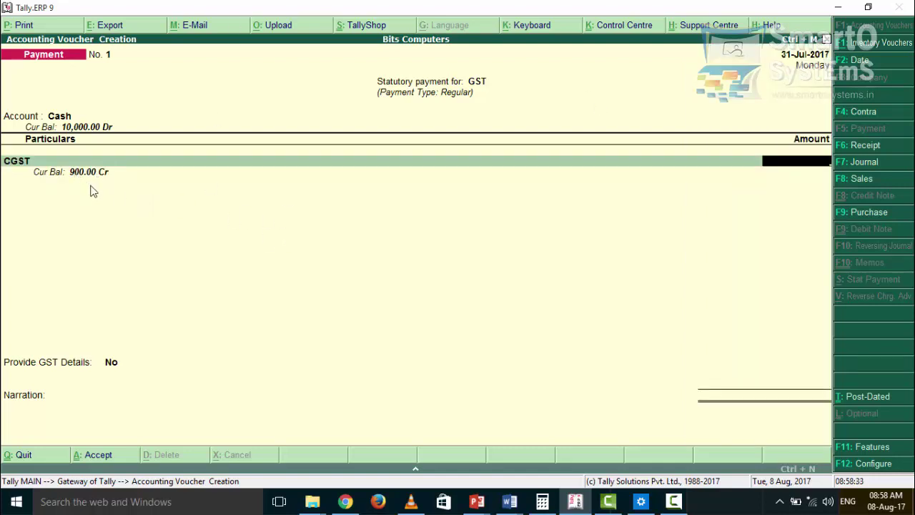
{"action": "type", "text": "900"}
{"action": "key", "text": "Return"}
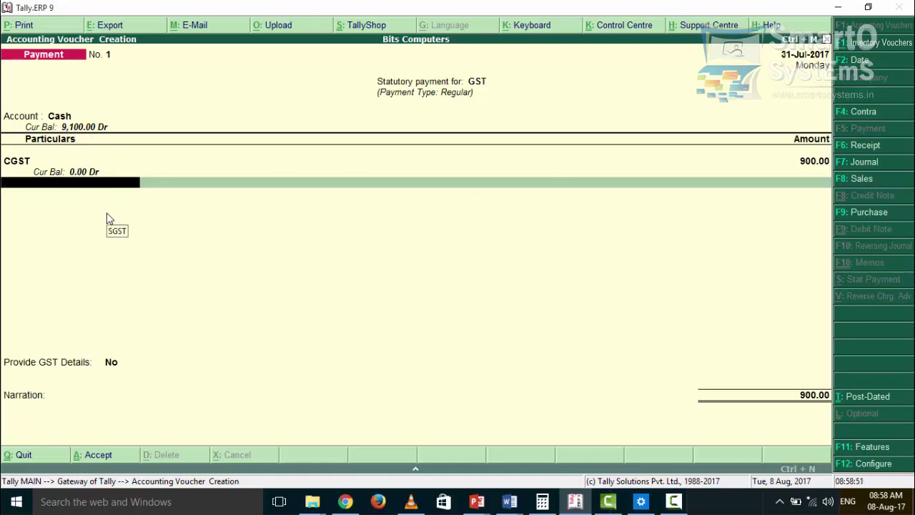
Step: Add the SGST ledger to the payment voucher with an amount of 900
{"action": "type", "text": "S"}
{"action": "key", "text": "Down"}
{"action": "key", "text": "Down"}
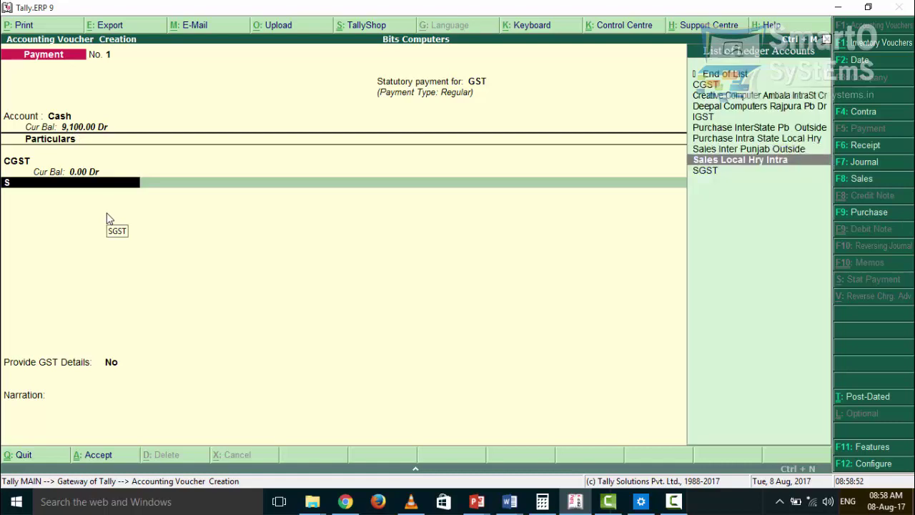
{"action": "key", "text": "Return"}
{"action": "type", "text": "900"}
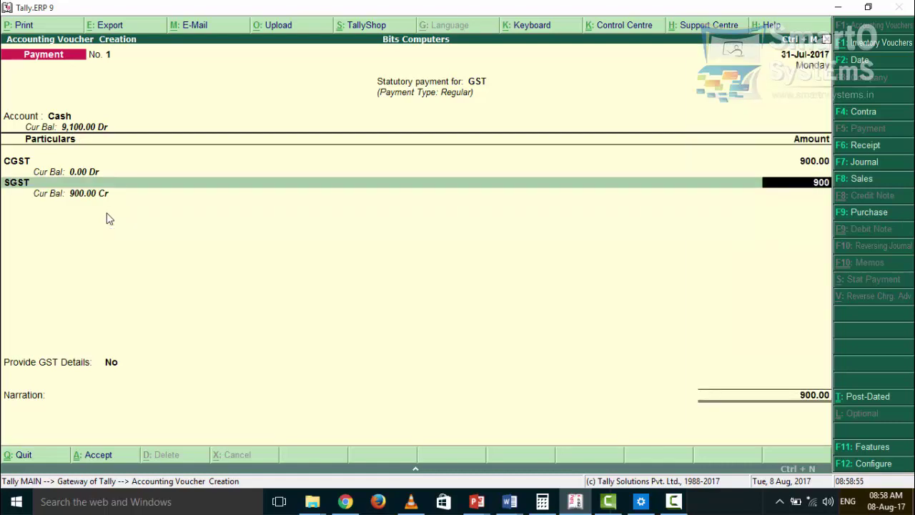
{"action": "key", "text": "Return"}
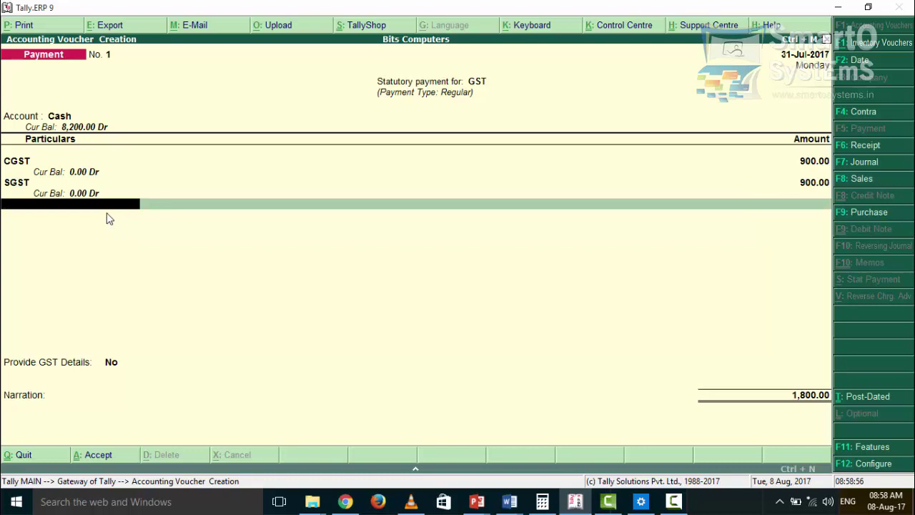
Step: Add the IGST ledger with an amount of 2,700 and end the voucher's list of particulars
{"action": "key", "text": "Return"}
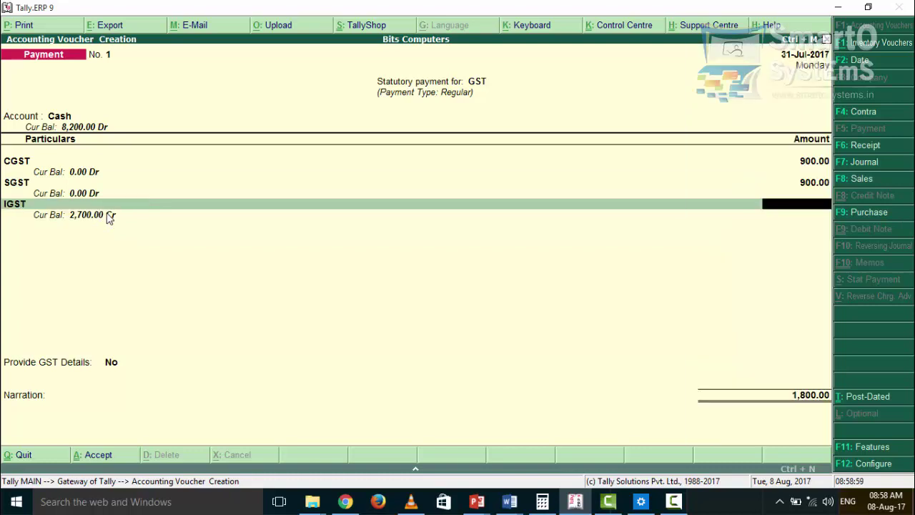
{"action": "type", "text": "2700"}
{"action": "key", "text": "Return"}
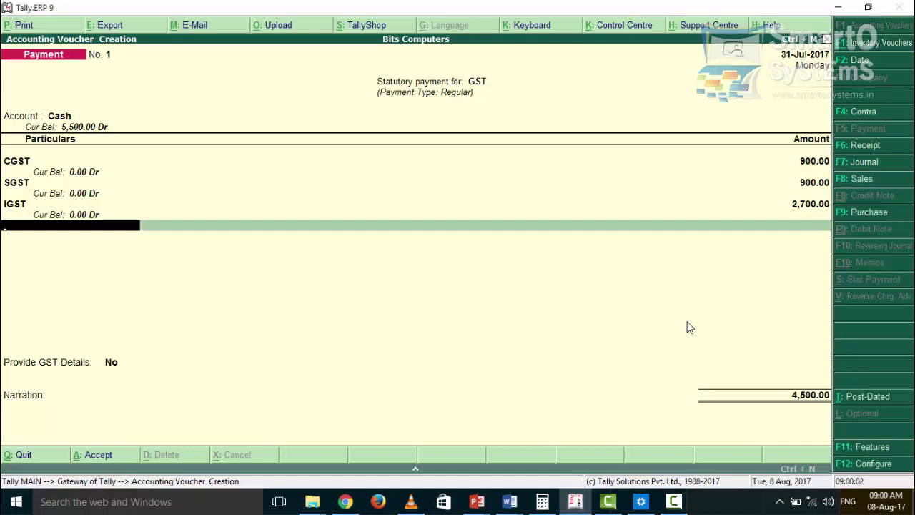
{"action": "key", "text": "Return"}
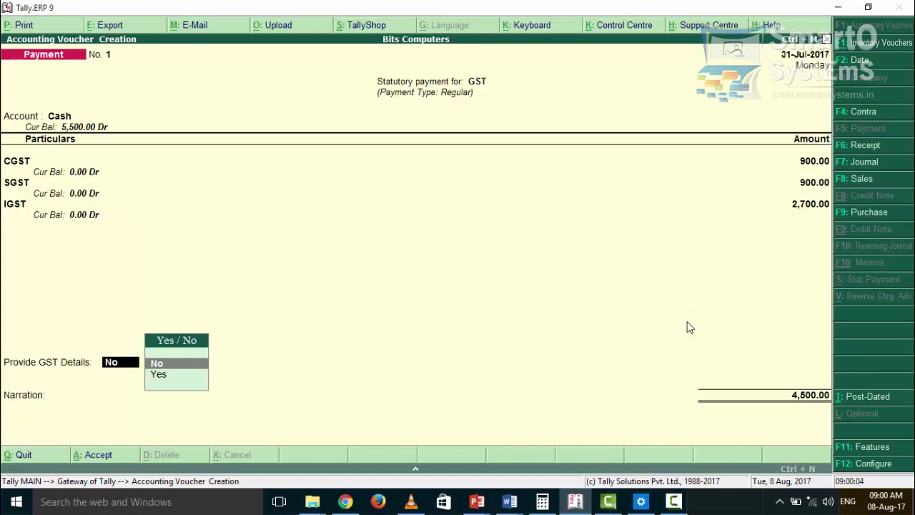
Step: Provide GST details with payment mode Cash (Over the Counter), leave the remaining bank details and narration blank, and save the voucher
{"action": "key", "text": "Down"}
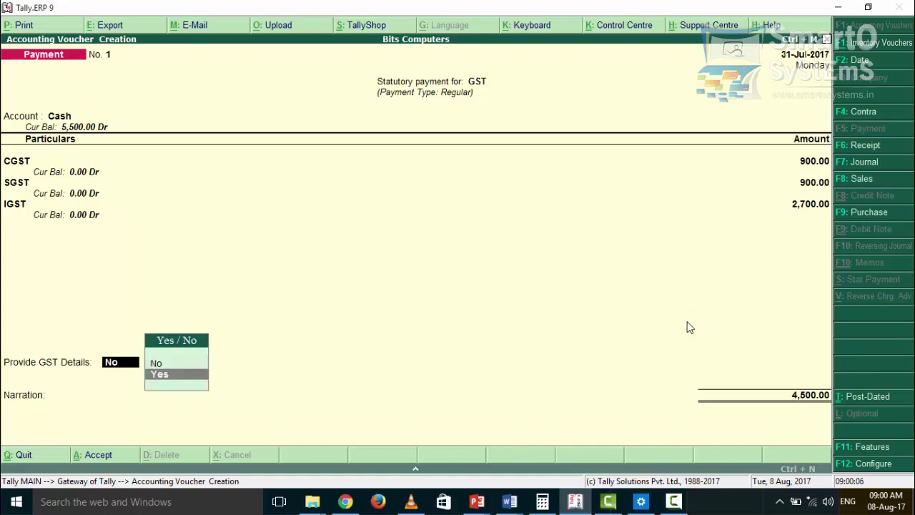
{"action": "key", "text": "Return"}
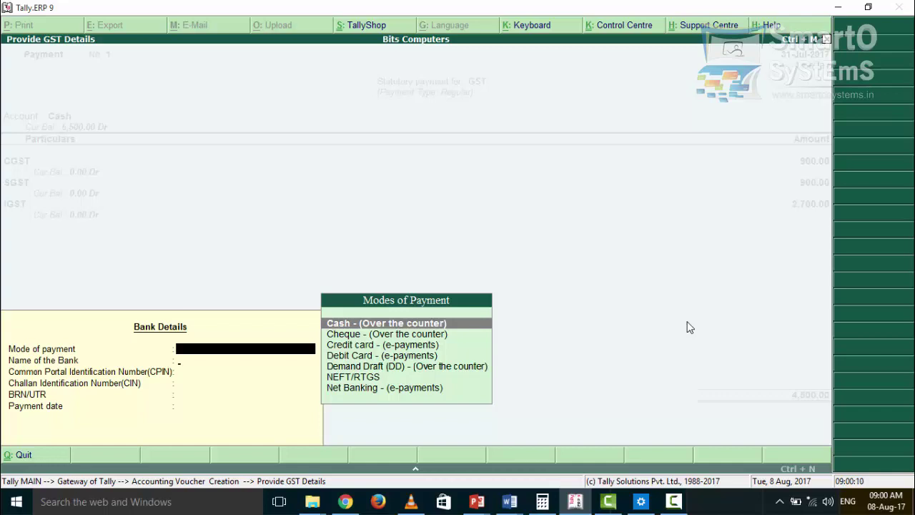
{"action": "key", "text": "Return"}
{"action": "key", "text": "Return"}
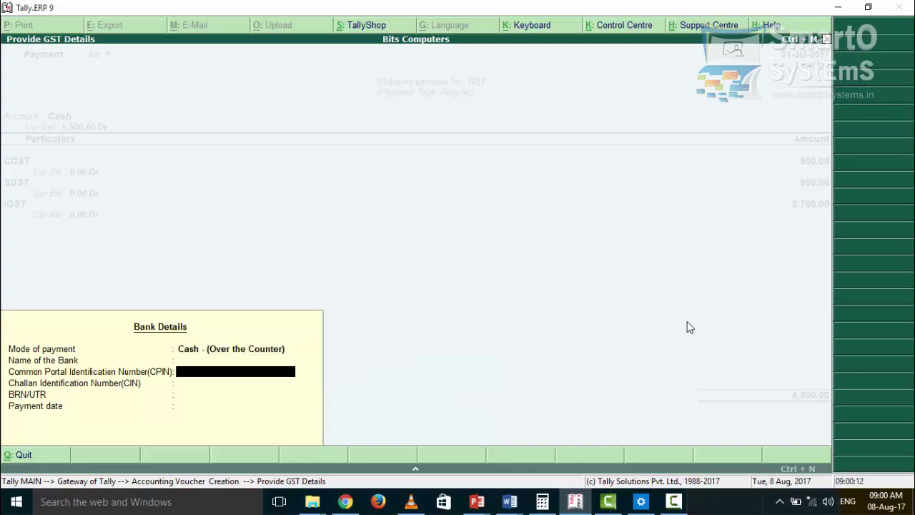
{"action": "key", "text": "Return"}
{"action": "key", "text": "Return"}
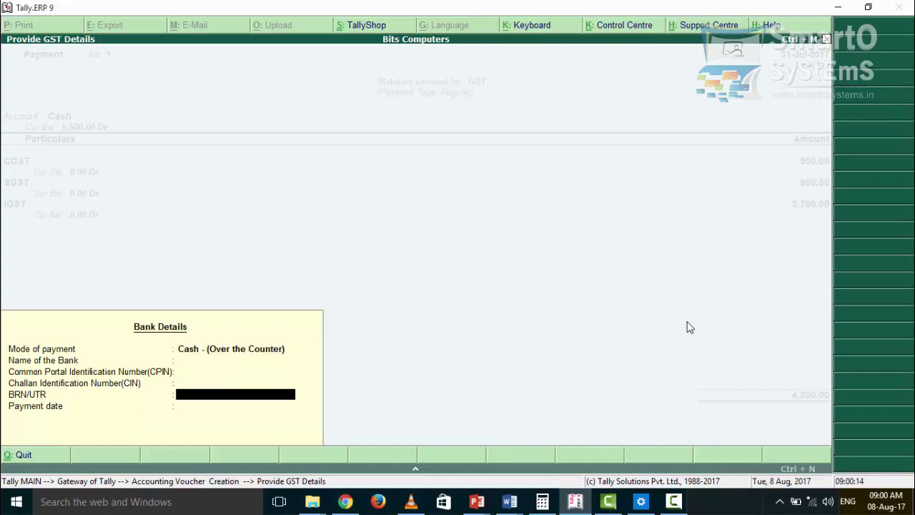
{"action": "key", "text": "Return"}
{"action": "key", "text": "Return"}
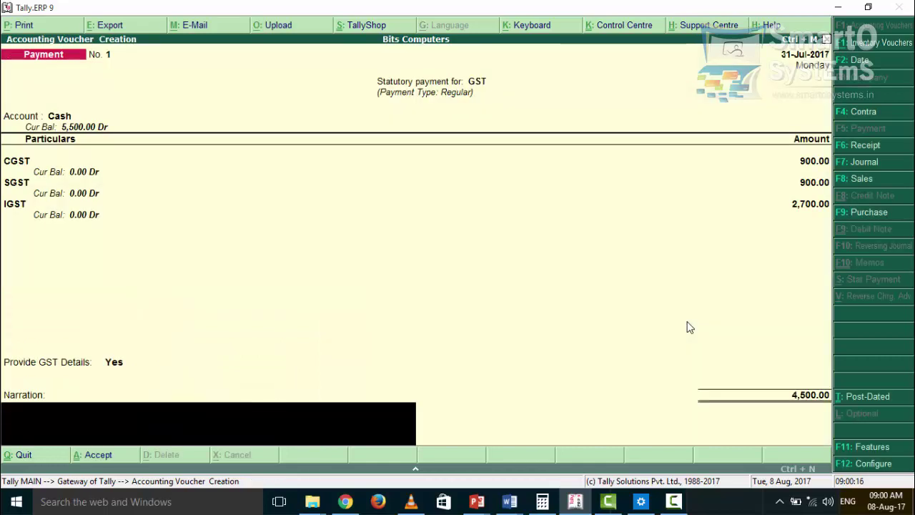
{"action": "key", "text": "Return"}
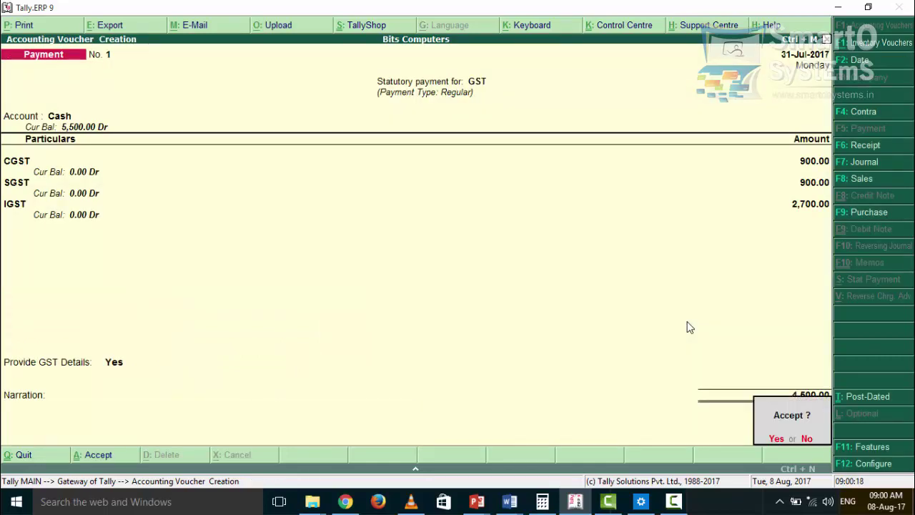
{"action": "key", "text": "Return"}
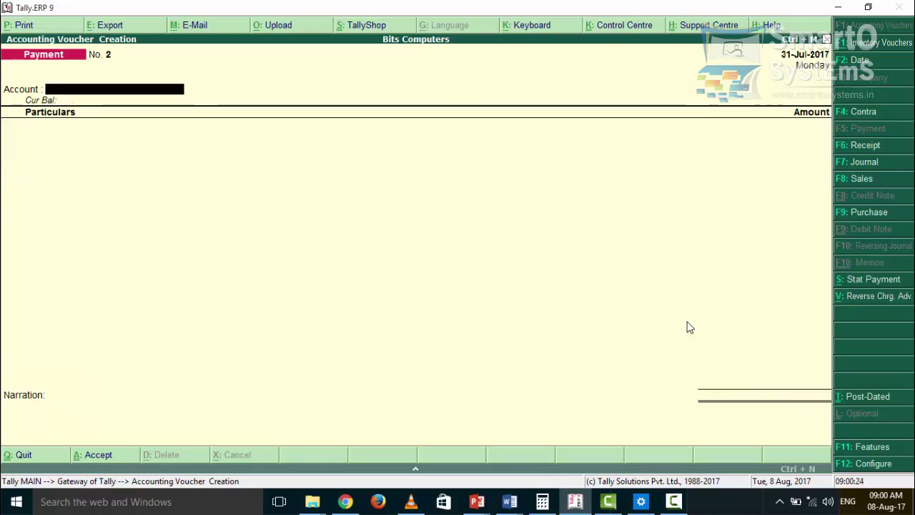
Step: Leave voucher entry, check Duties & Taxes under Current Liabilities in the Balance Sheet, and close the report
{"action": "key", "text": "Escape"}
{"action": "key", "text": "Return"}
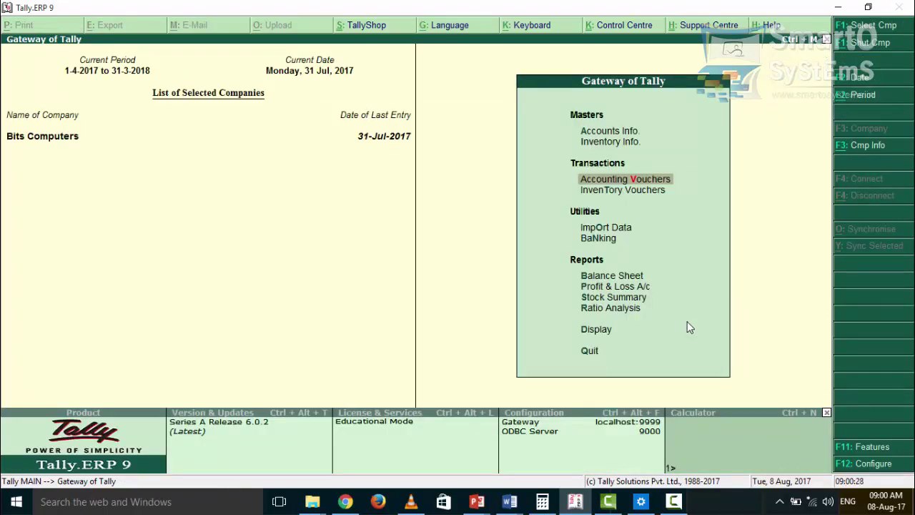
{"action": "key", "text": "Down"}
{"action": "key", "text": "Down"}
{"action": "key", "text": "Down"}
{"action": "key", "text": "Down"}
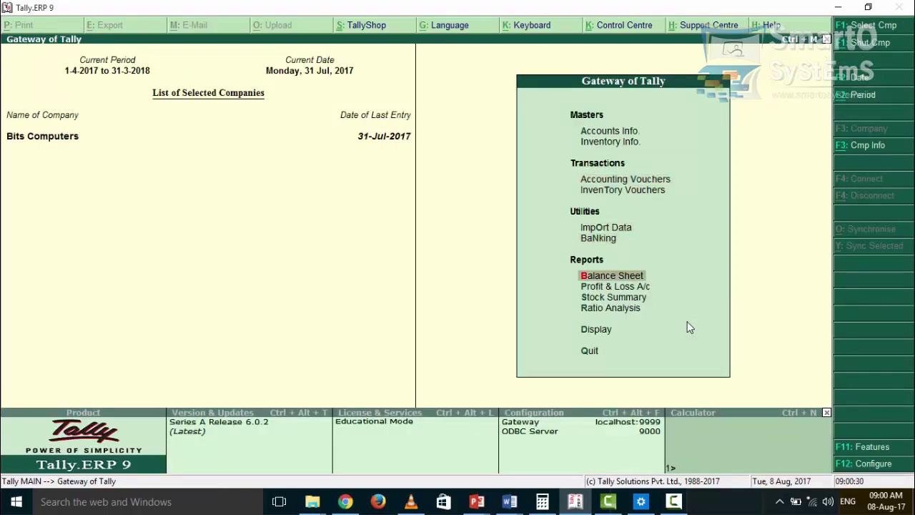
{"action": "key", "text": "Return"}
{"action": "key", "text": "Down"}
{"action": "key", "text": "Down"}
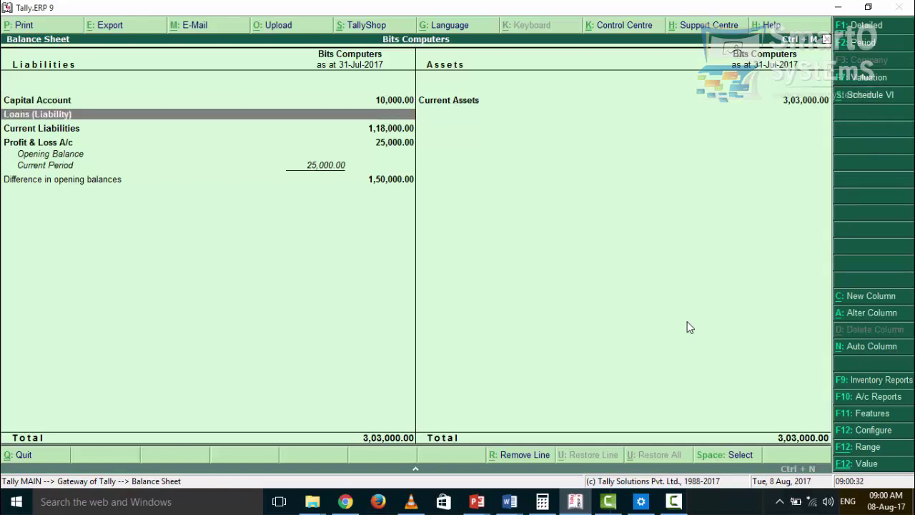
{"action": "key", "text": "Return"}
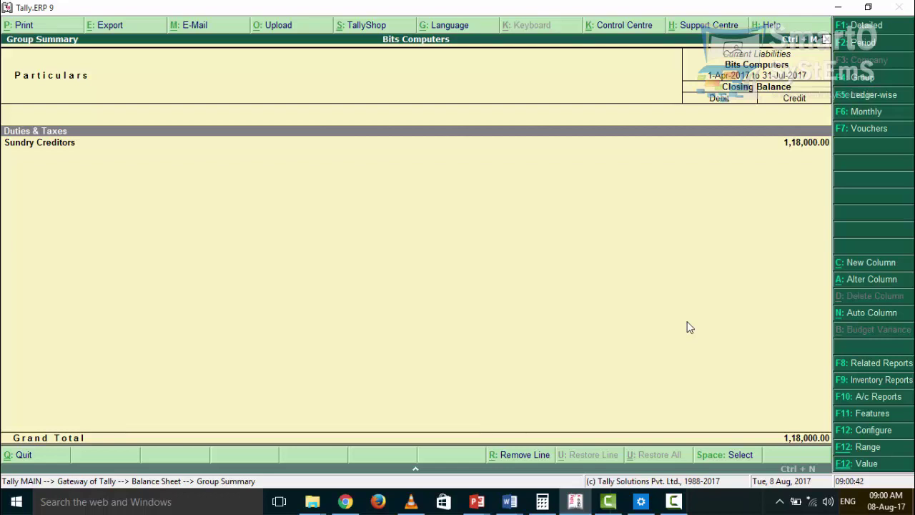
{"action": "key", "text": "Escape"}
{"action": "key", "text": "Escape"}
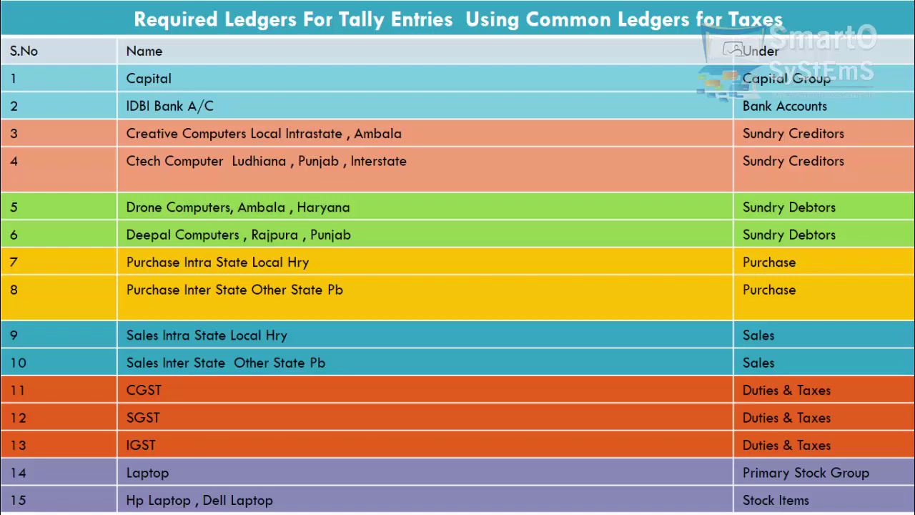
{"action": "key", "text": "Right"}
{"action": "key", "text": "Left"}
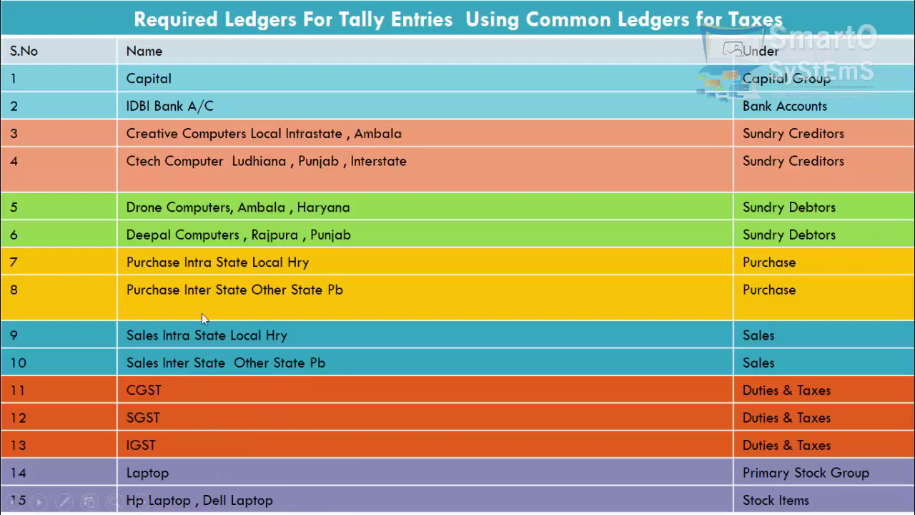